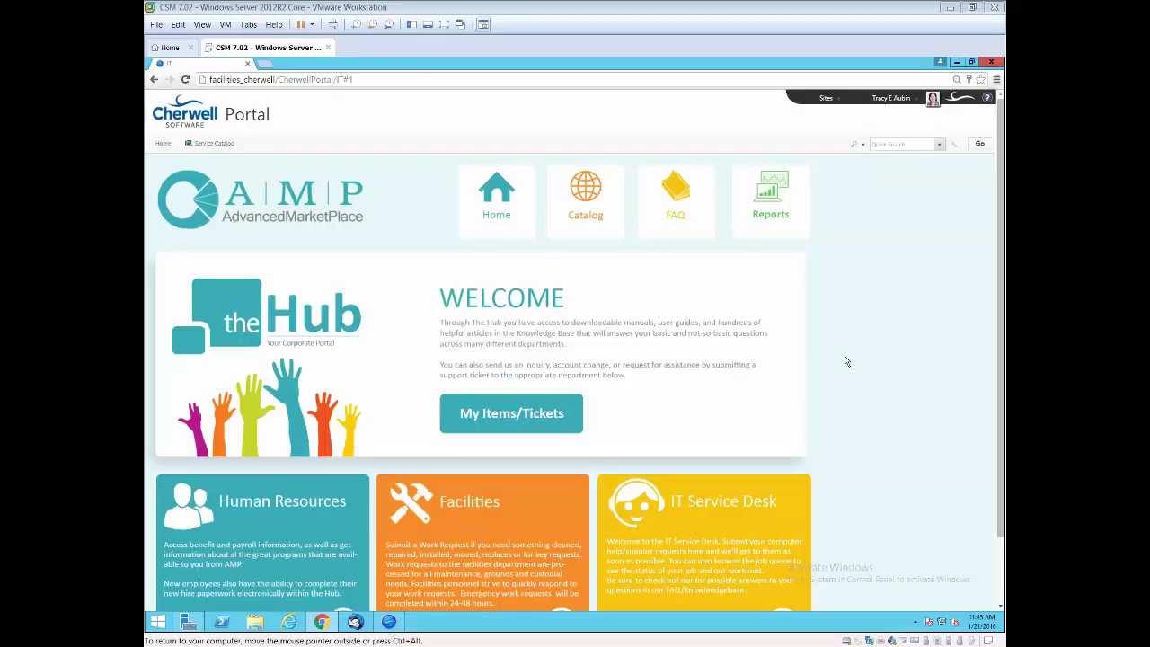
Step: Open My Items/Tickets from the portal home page to view open incidents, requests and work orders
{"action": "key", "text": "ctrl+minus"}
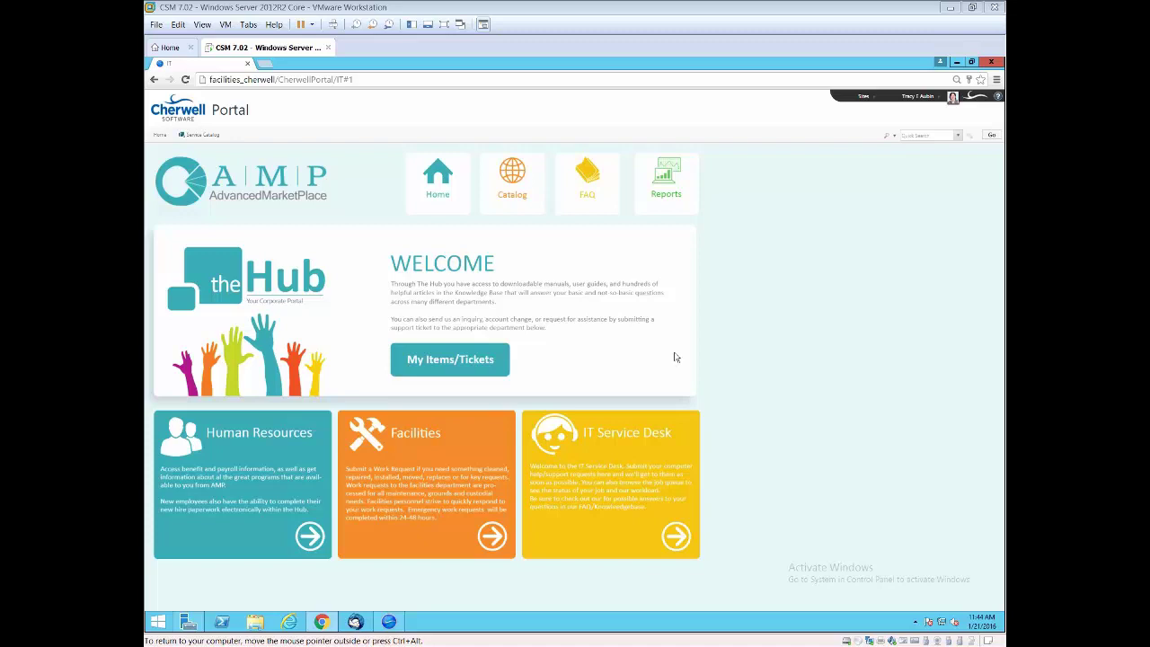
{"action": "left_click", "coordinate": [443, 364]}
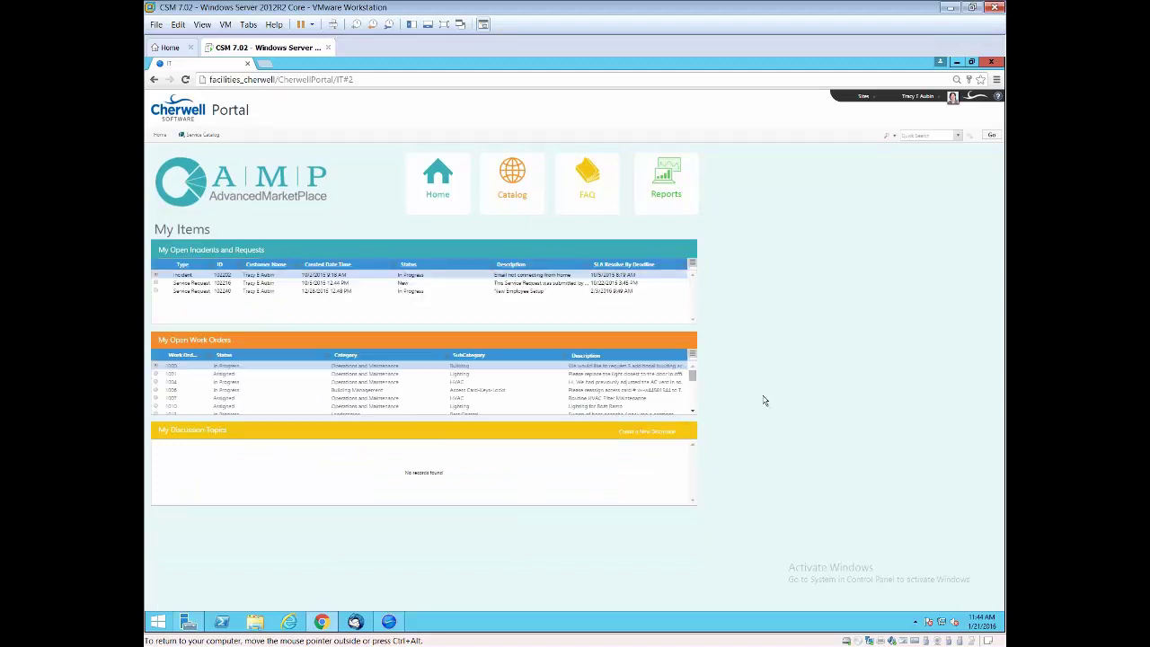
{"action": "key", "text": "ctrl+plus"}
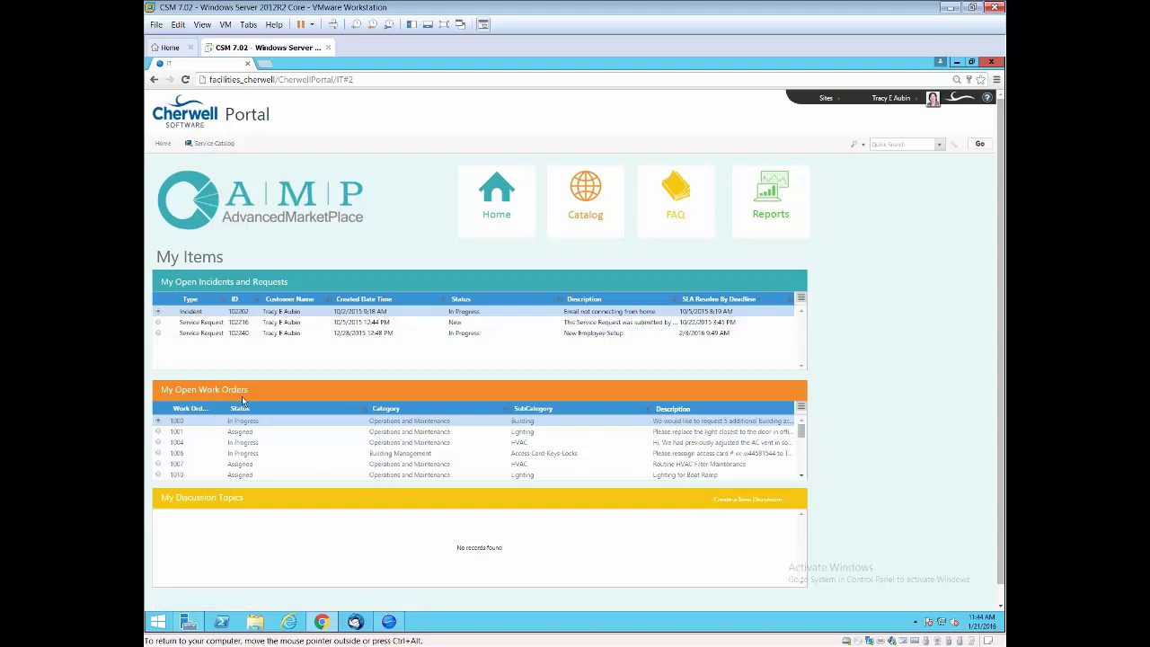
Step: Return to the portal home page and open the Facilities department page
{"action": "left_click", "coordinate": [532, 243]}
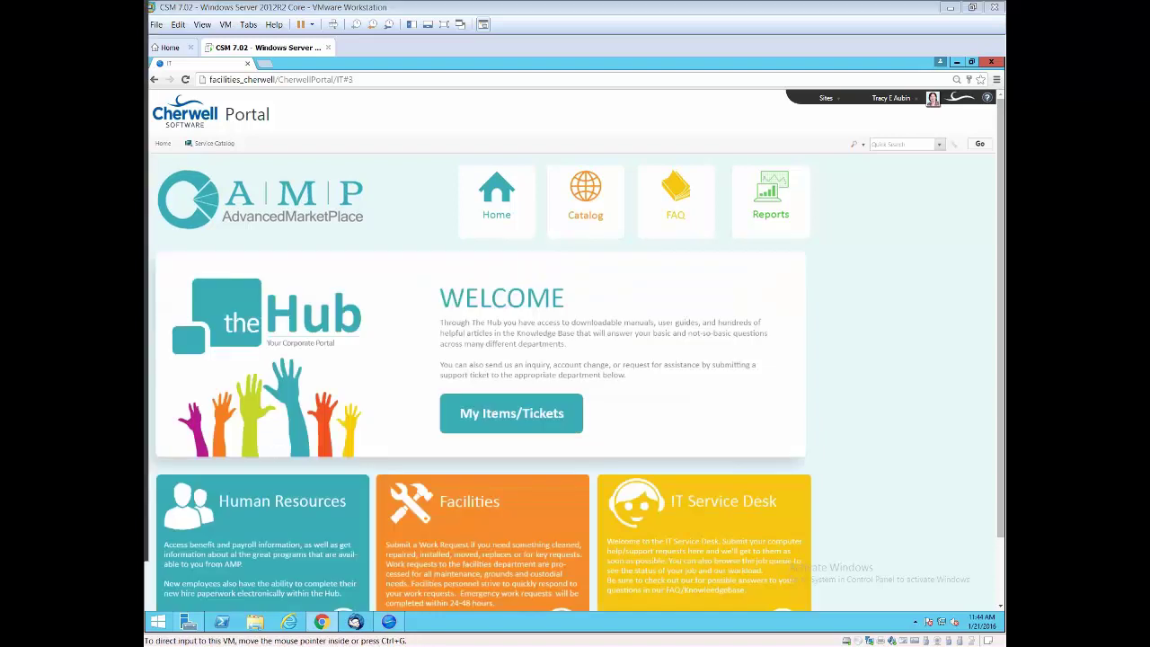
{"action": "left_click", "coordinate": [459, 510]}
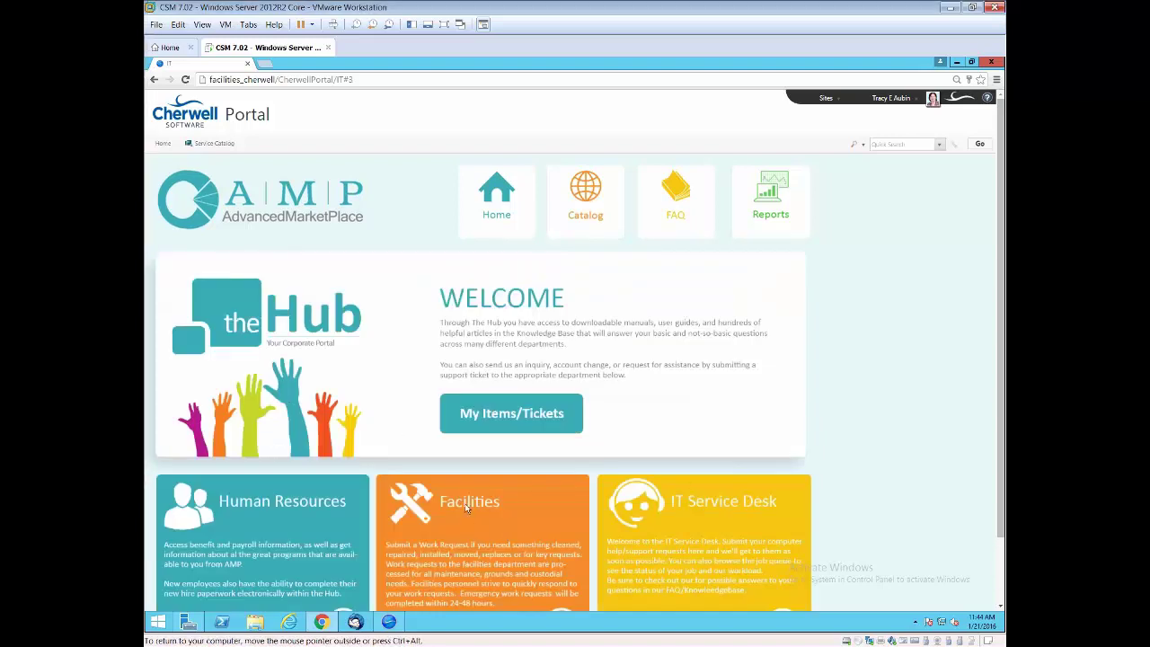
{"action": "left_click", "coordinate": [460, 510]}
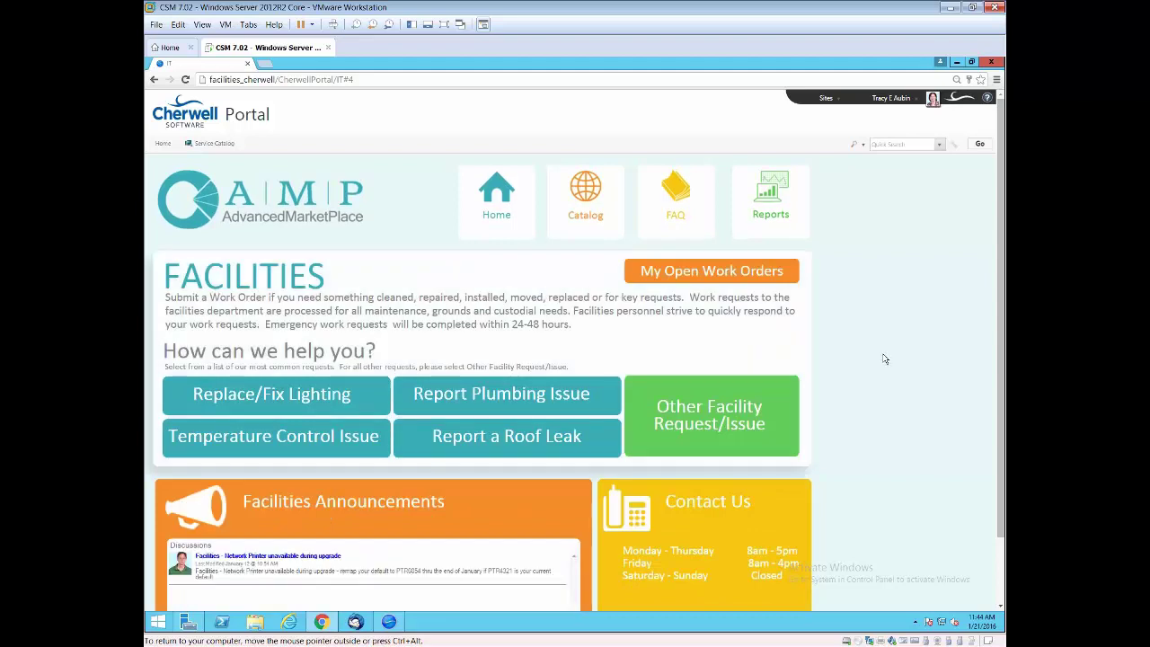
{"action": "key", "text": "ctrl+minus"}
{"action": "key", "text": "ctrl+minus"}
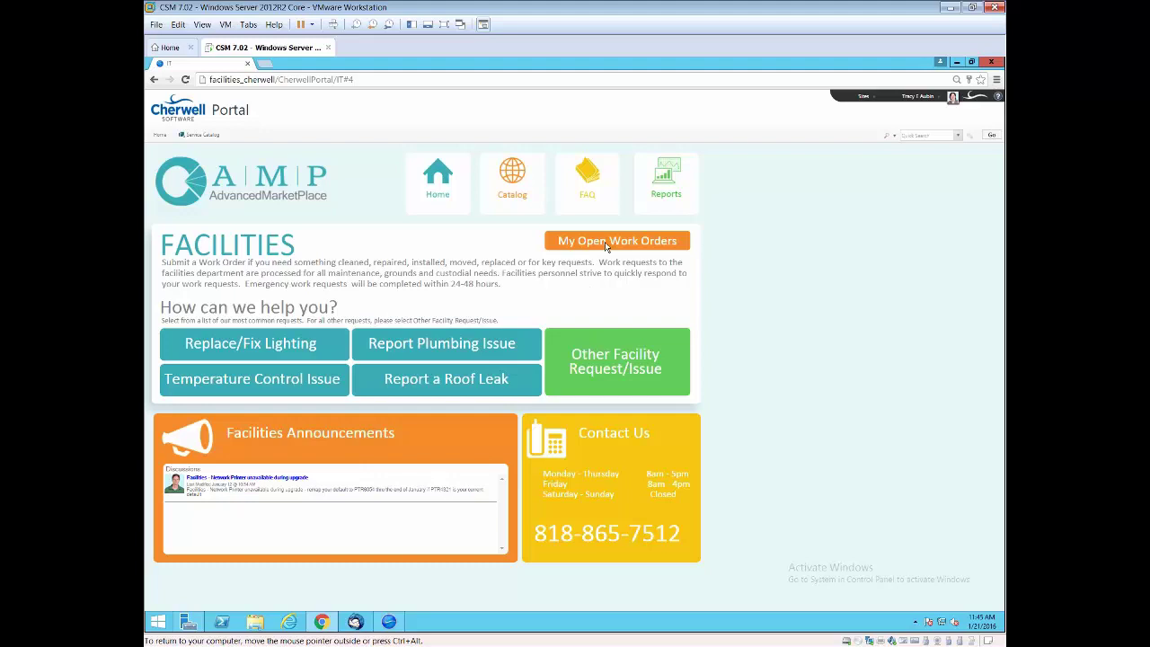
Step: Open the Building Management - Roof work order in Assigned status from My Open Work Orders and view its project details
{"action": "left_click", "coordinate": [607, 244]}
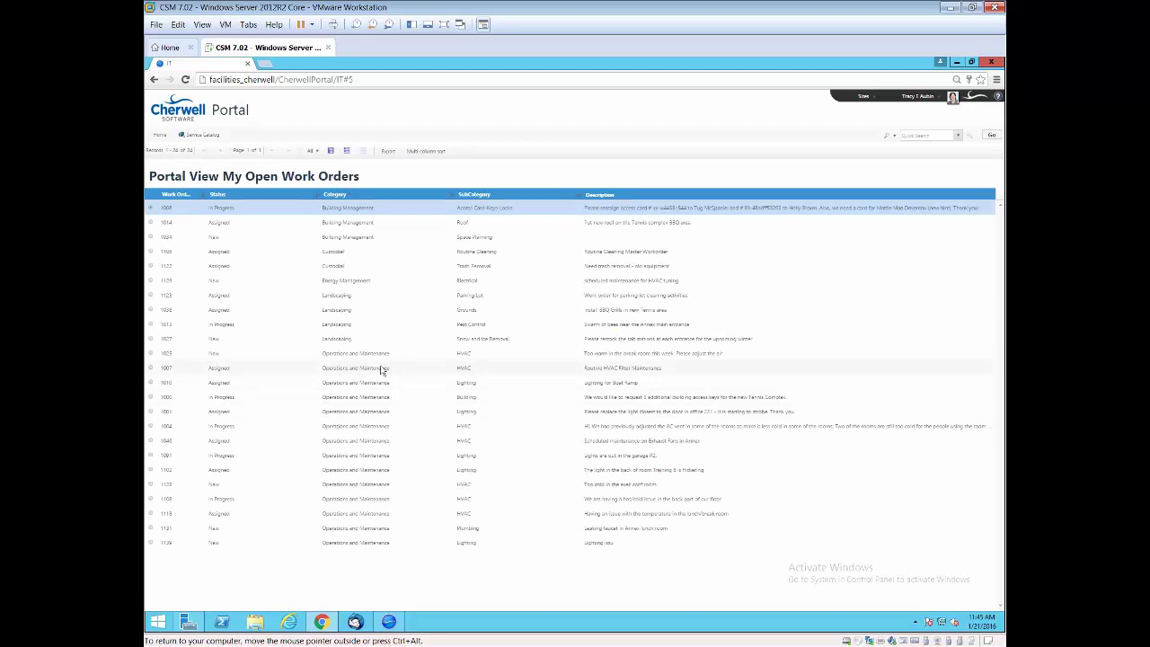
{"action": "left_click", "coordinate": [331, 224]}
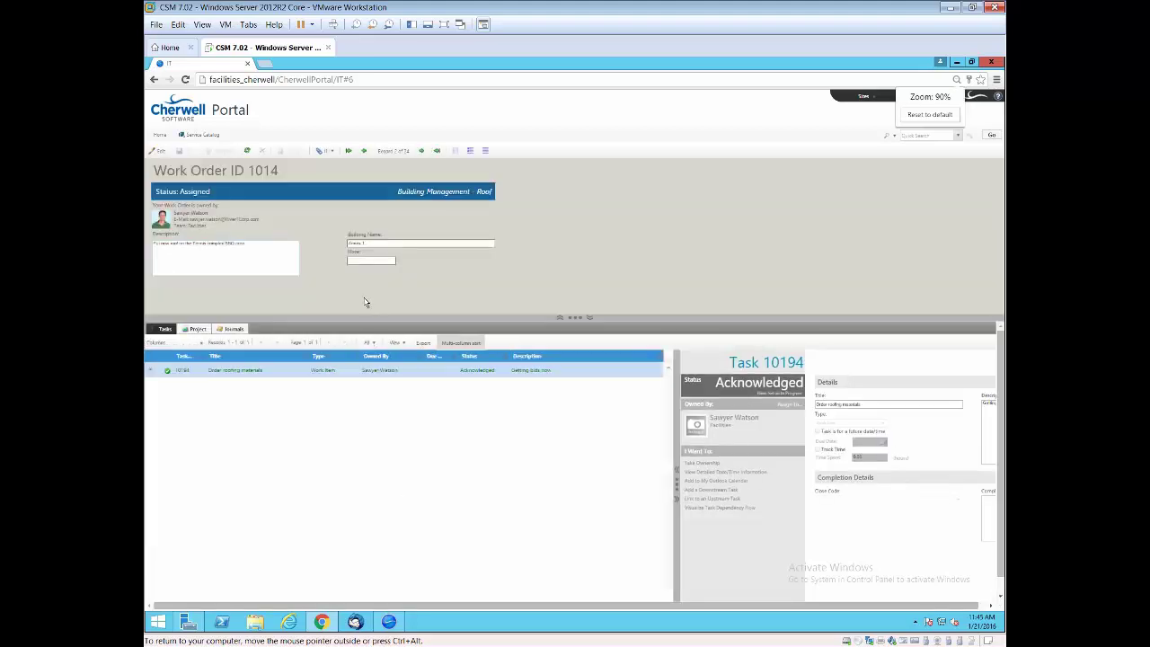
{"action": "key", "text": "ctrl+plus"}
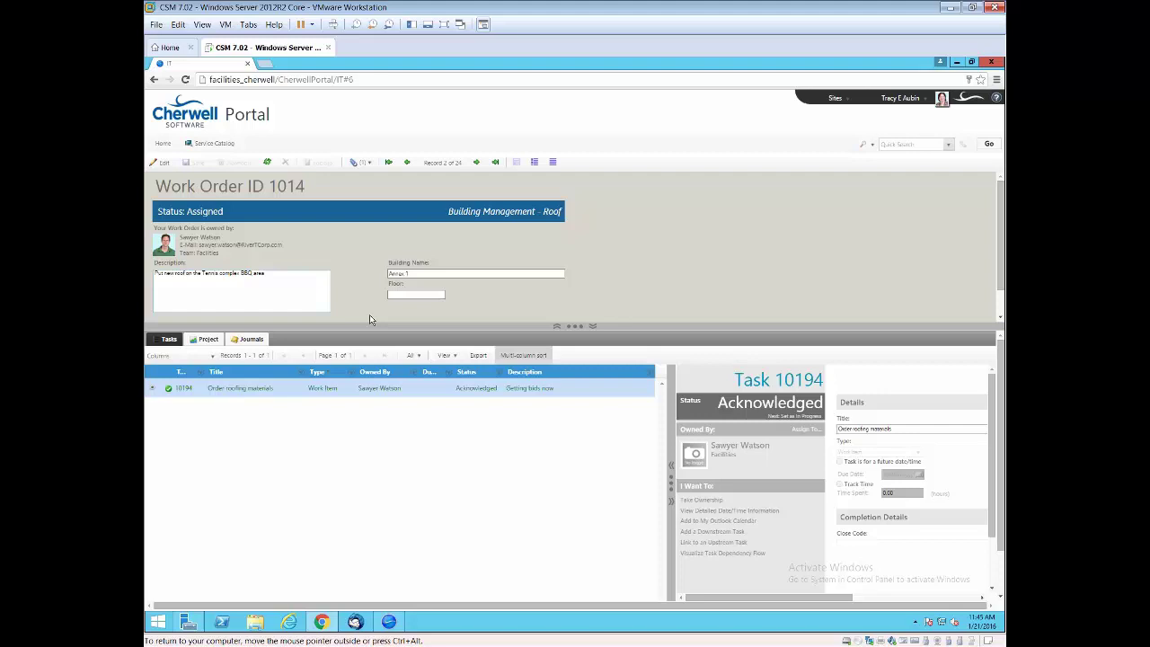
{"action": "key", "text": "ctrl+plus"}
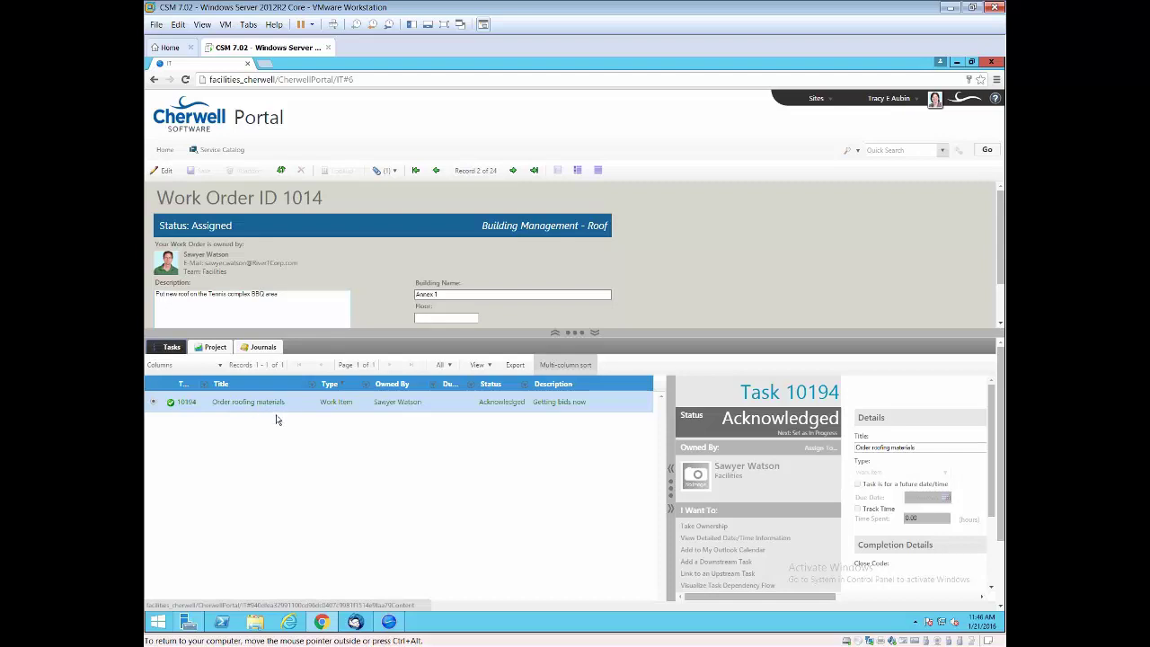
{"action": "left_click", "coordinate": [214, 350]}
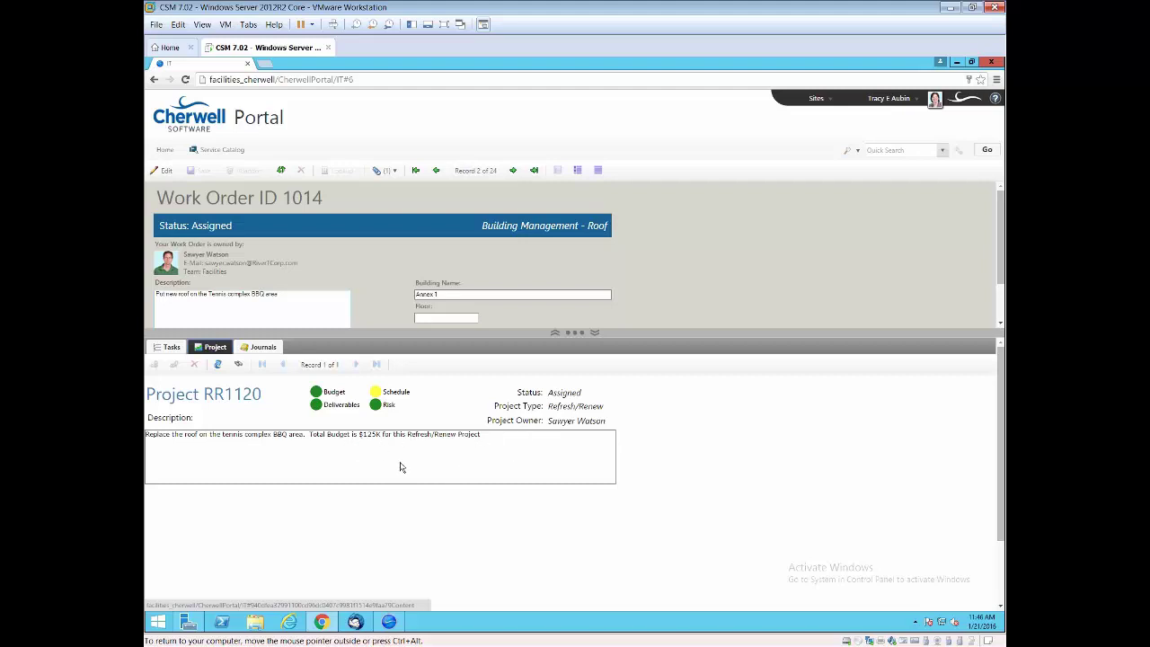
Step: Submit a plumbing issue work order from the Facilities page with description "issue with leaky toilet", building Data Center and floor 2
{"action": "left_click", "coordinate": [156, 81]}
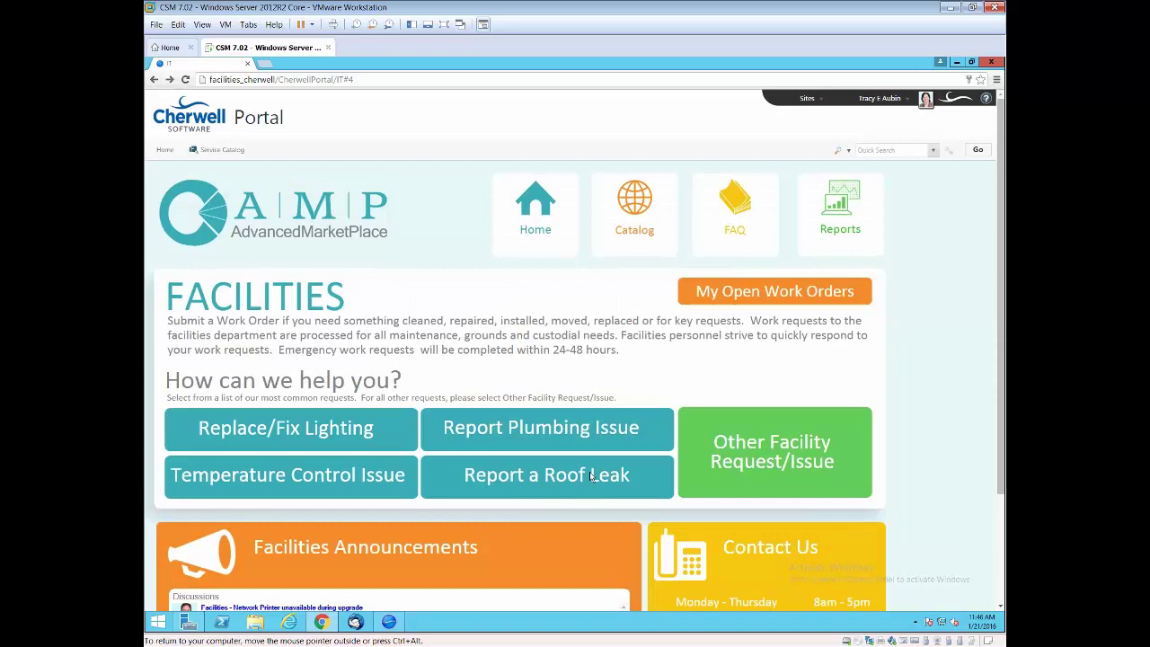
{"action": "left_click", "coordinate": [501, 430]}
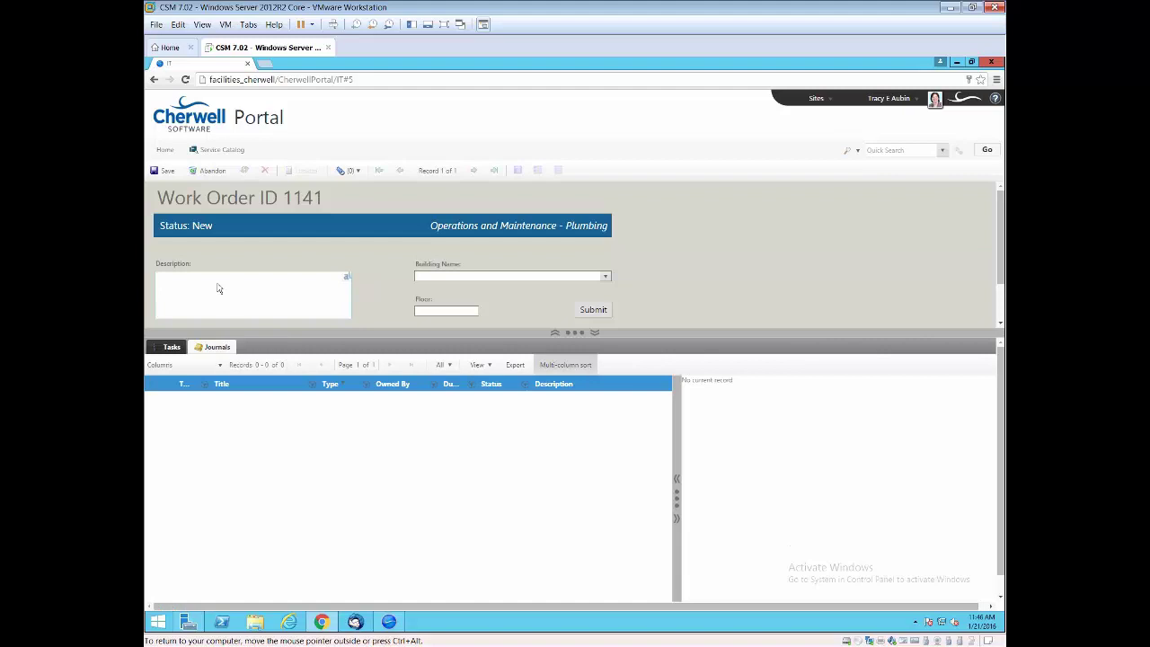
{"action": "type", "text": "ue with leaky toilet"}
{"action": "left_click", "coordinate": [605, 278]}
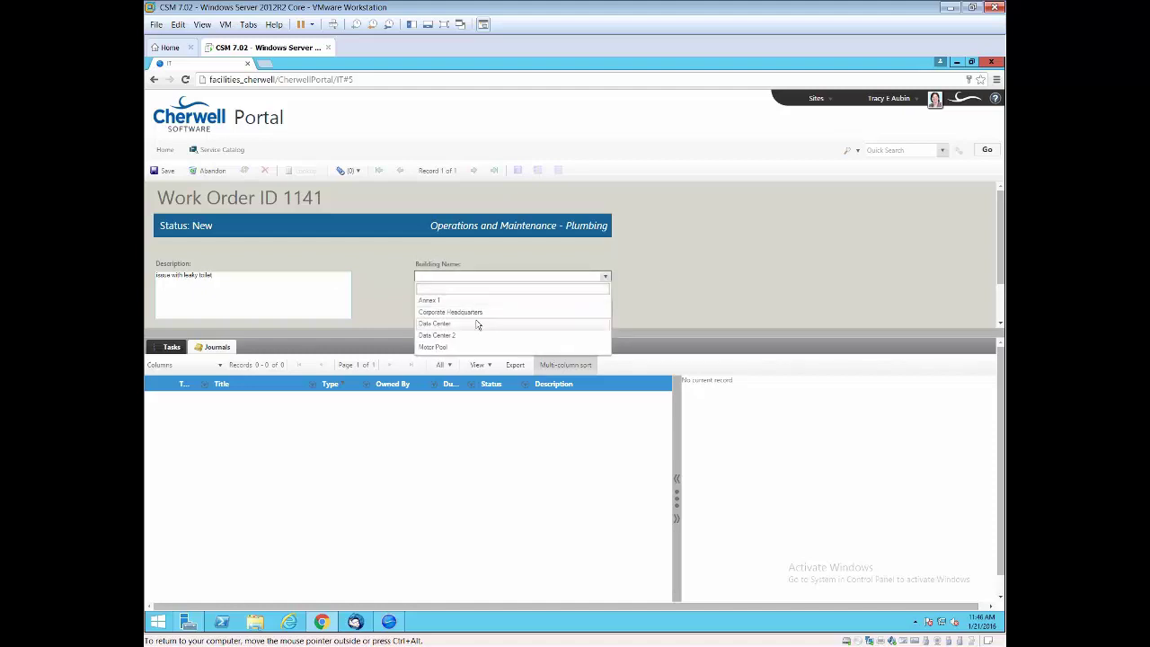
{"action": "left_click", "coordinate": [477, 325]}
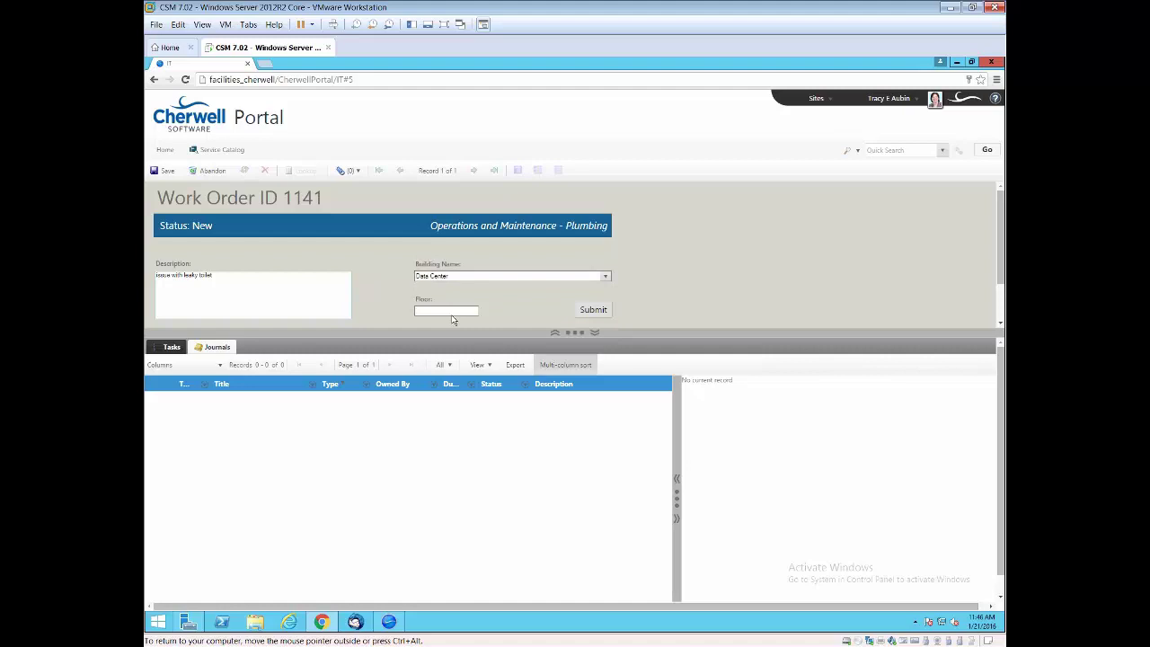
{"action": "type", "text": "2"}
{"action": "left_click", "coordinate": [595, 315]}
{"action": "left_click", "coordinate": [593, 309]}
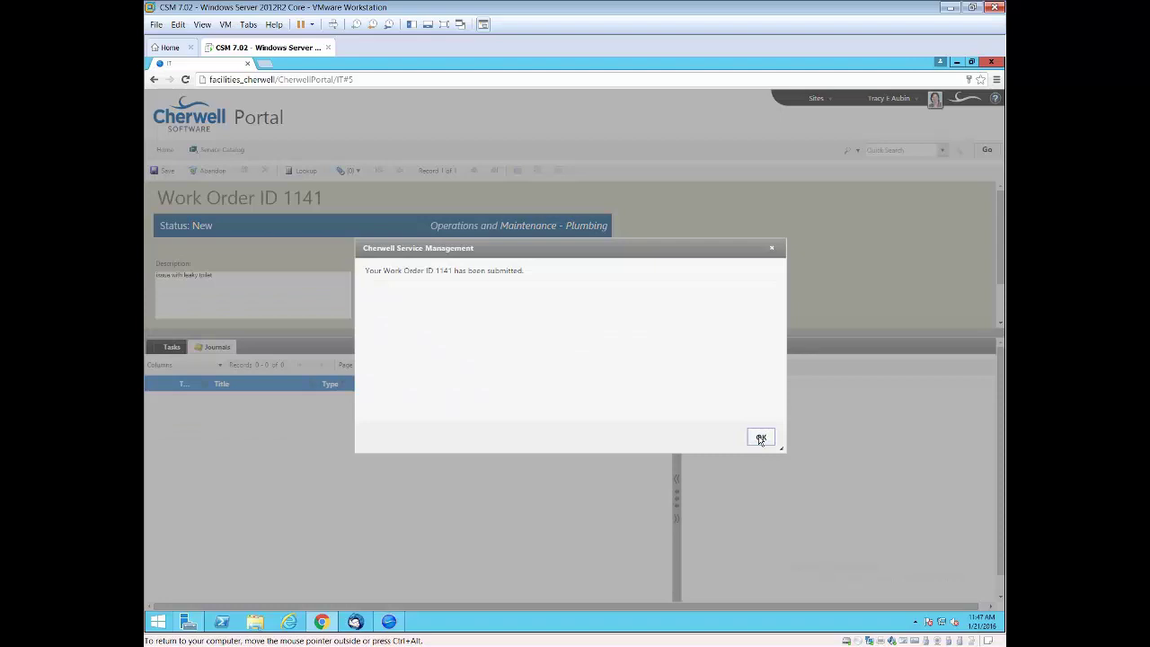
{"action": "left_click", "coordinate": [761, 437]}
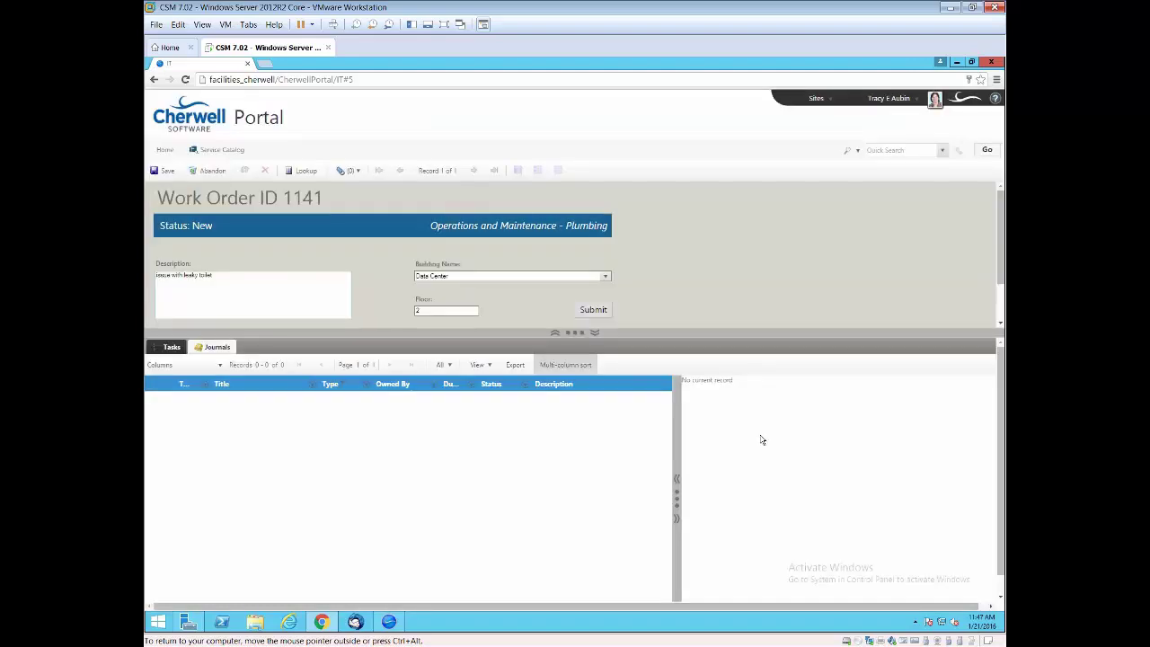
Step: Examine the Facilities Management service catalog categories under Other Facility Request/Issue and return to the portal home page
{"action": "scroll", "coordinate": [806, 388], "scroll_direction": "down", "scroll_amount": 1}
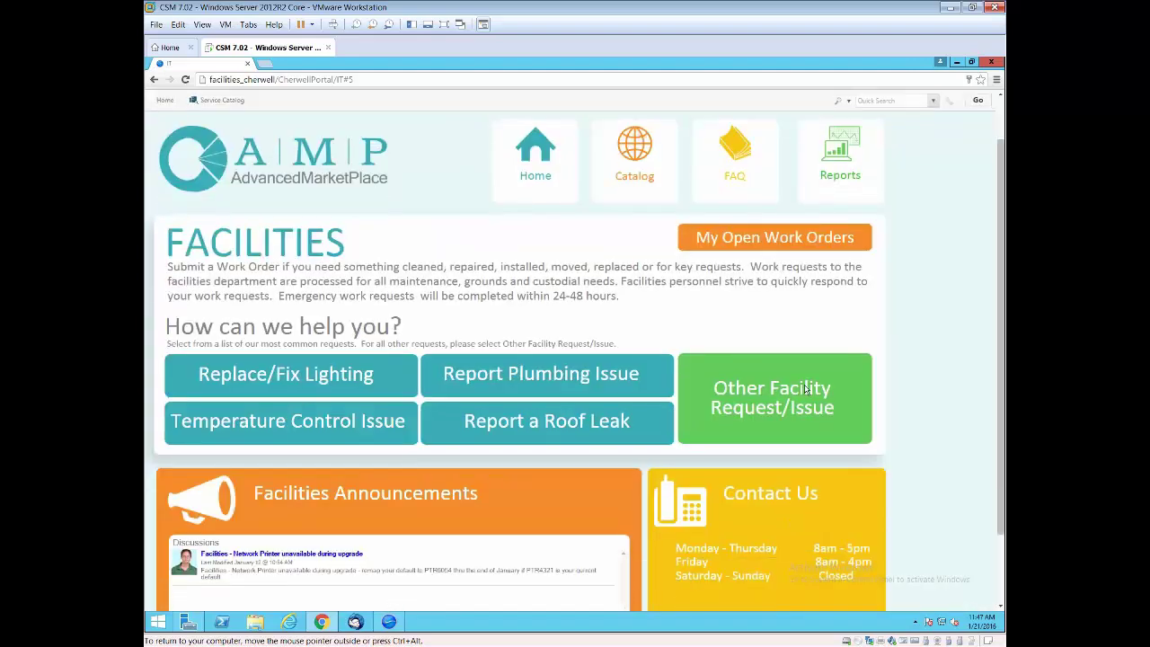
{"action": "key", "text": "ctrl+minus"}
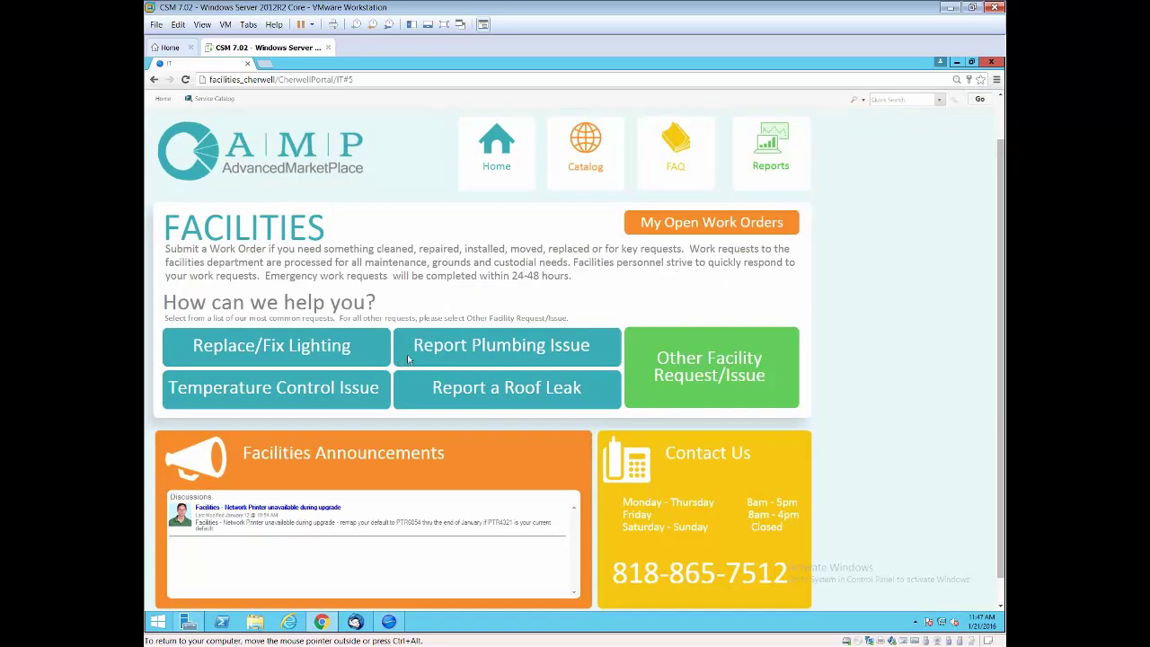
{"action": "left_click", "coordinate": [707, 379]}
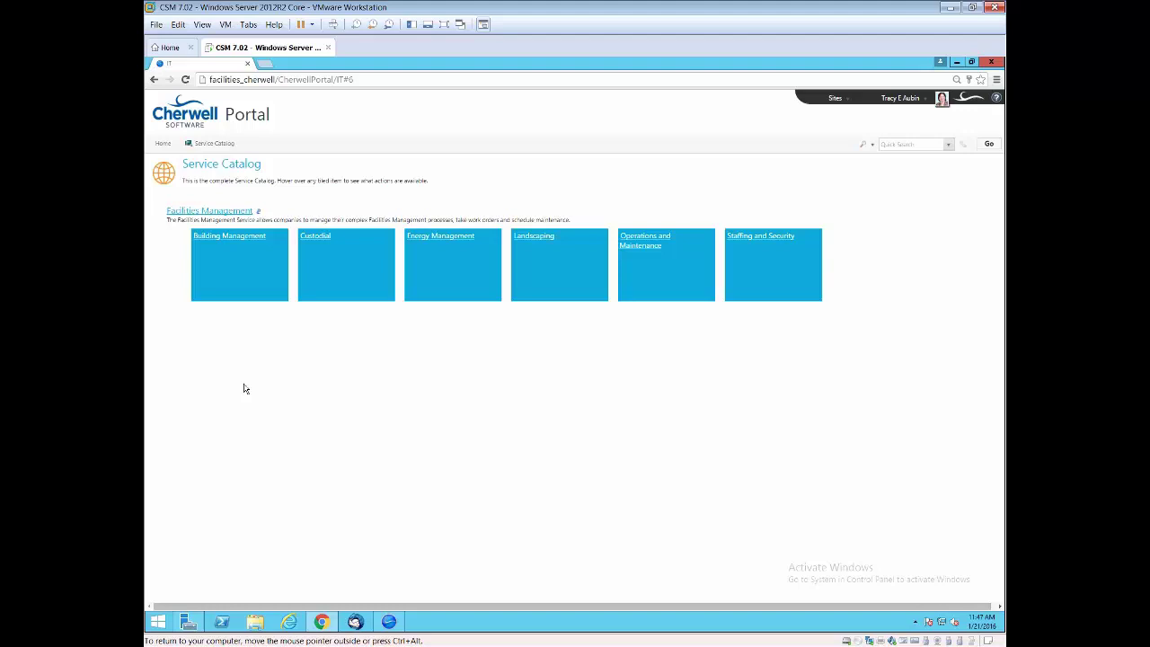
{"action": "mouse_move", "coordinate": [231, 250]}
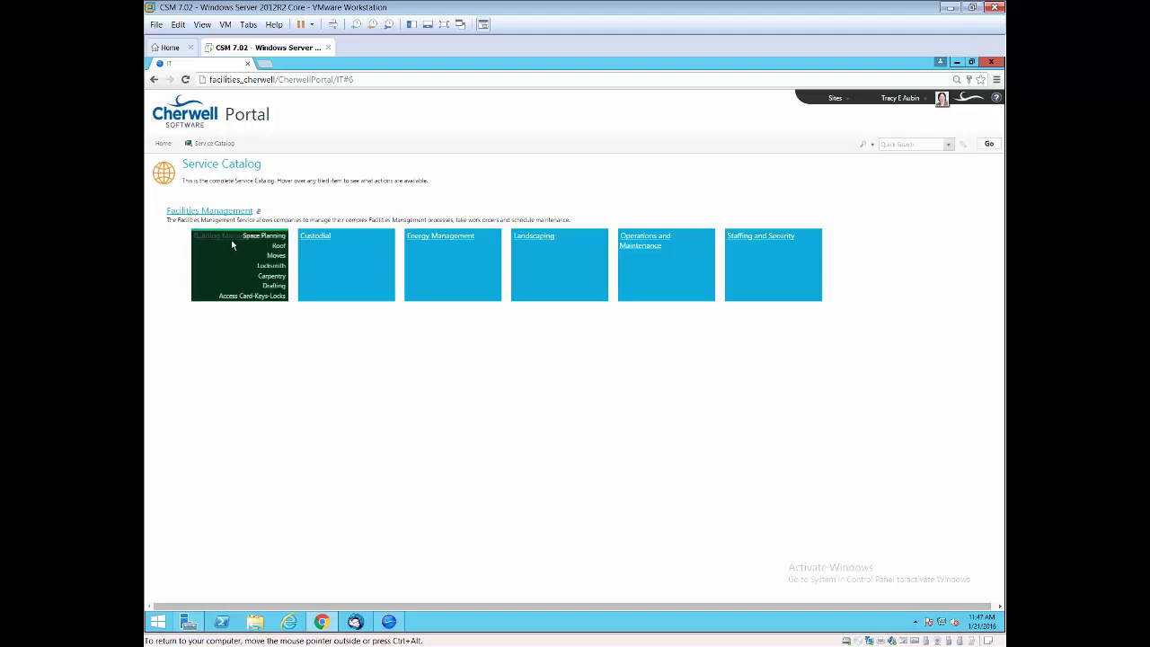
{"action": "mouse_move", "coordinate": [451, 237]}
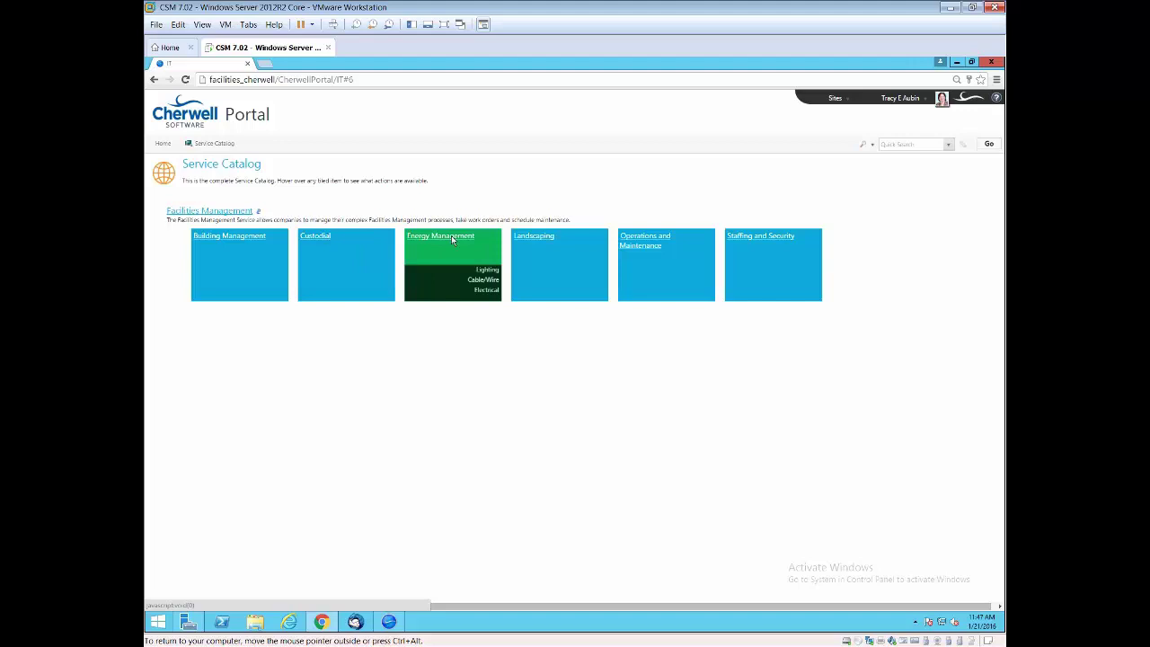
{"action": "mouse_move", "coordinate": [637, 236]}
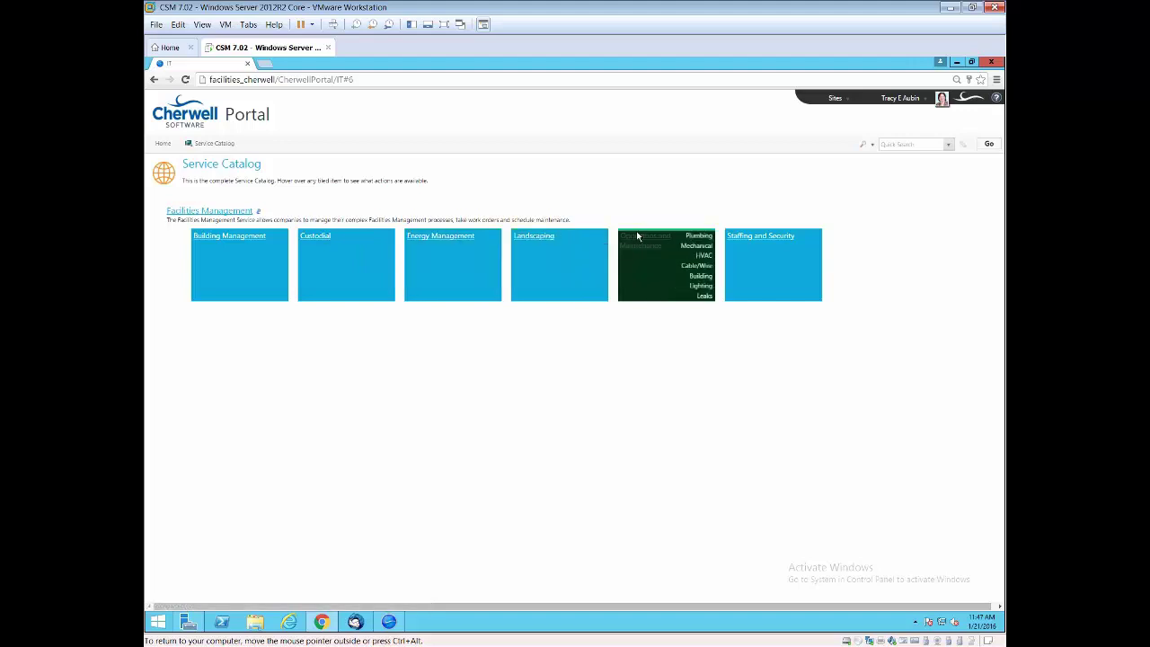
{"action": "left_click", "coordinate": [163, 146]}
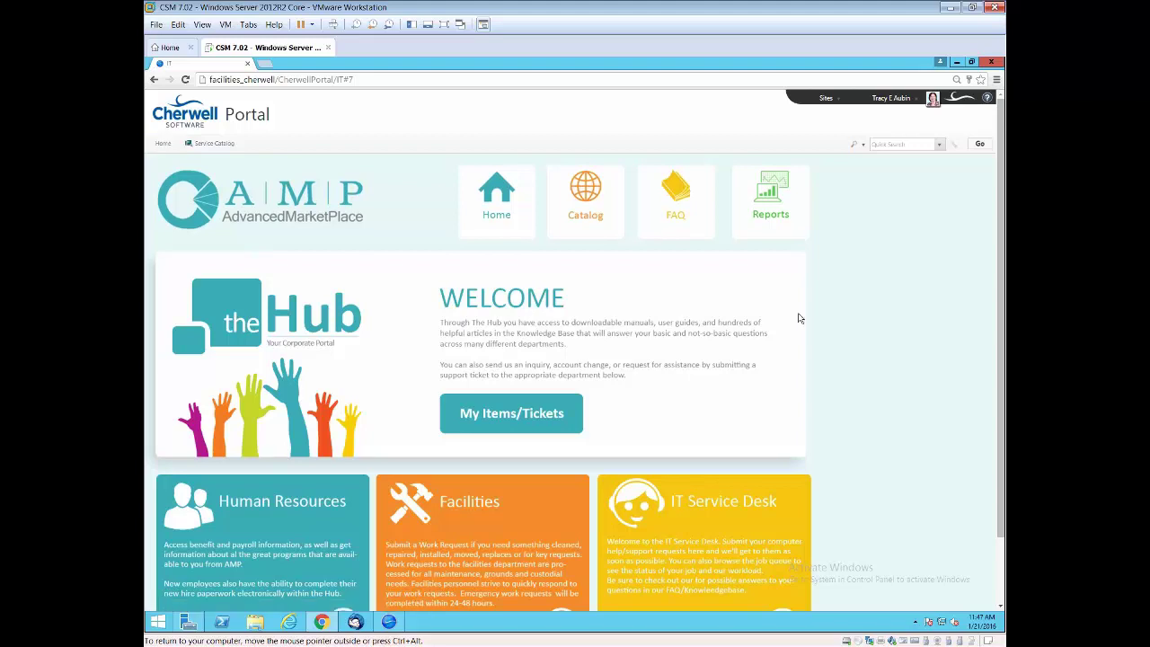
{"action": "scroll", "coordinate": [804, 324], "scroll_direction": "down", "scroll_amount": 1}
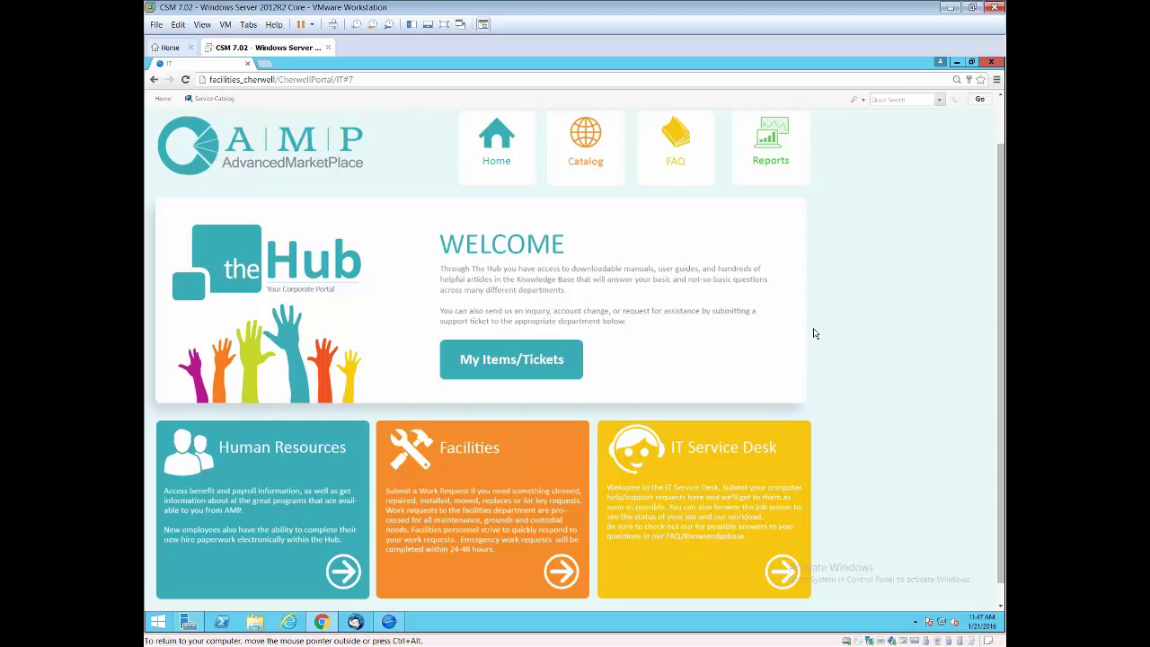
Step: Switch to the Cherwell Service Management client and open the parking lot cleaning work order from the work orders list
{"action": "left_click", "coordinate": [388, 621]}
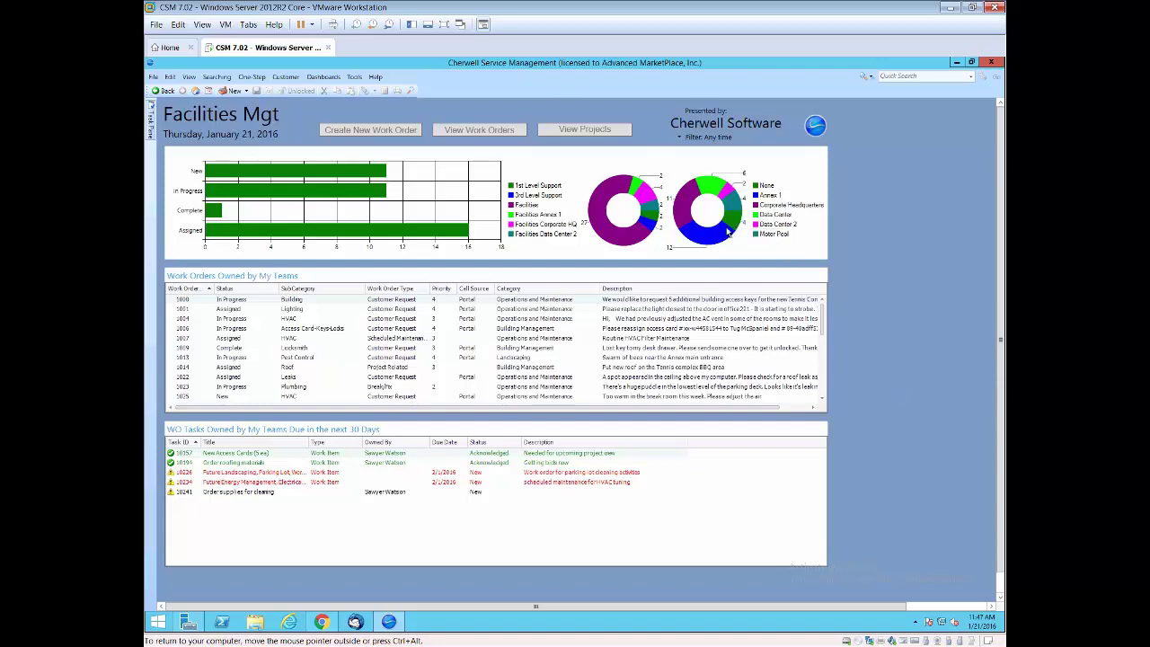
{"action": "mouse_move", "coordinate": [727, 233]}
{"action": "left_click", "coordinate": [477, 132]}
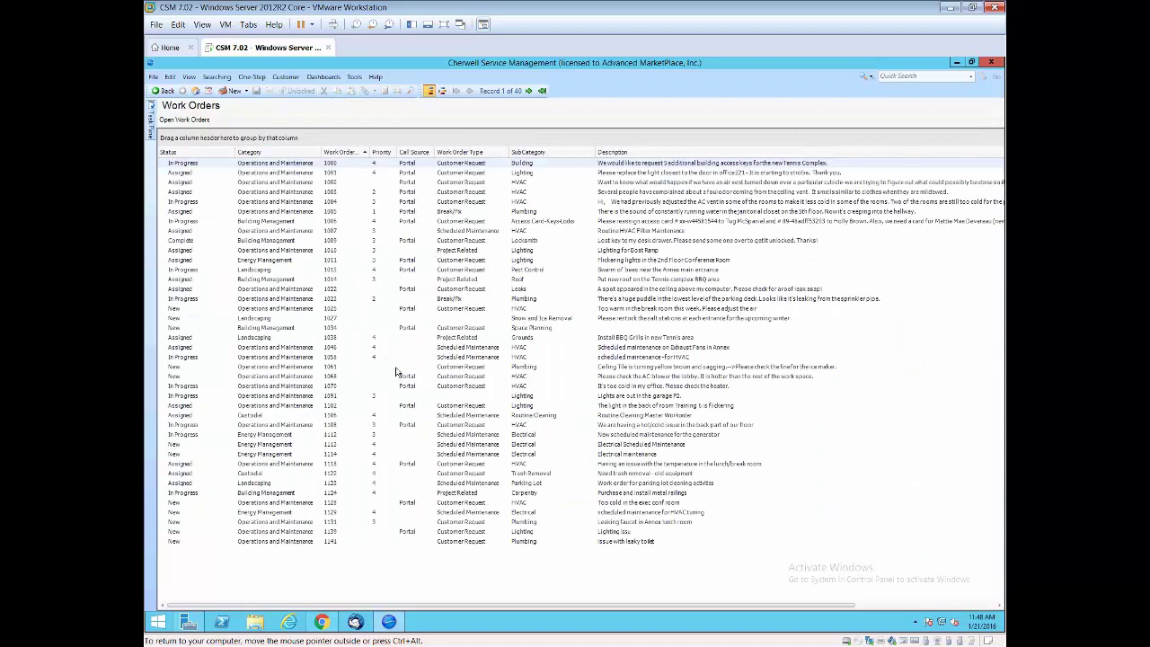
{"action": "double_click", "coordinate": [440, 482]}
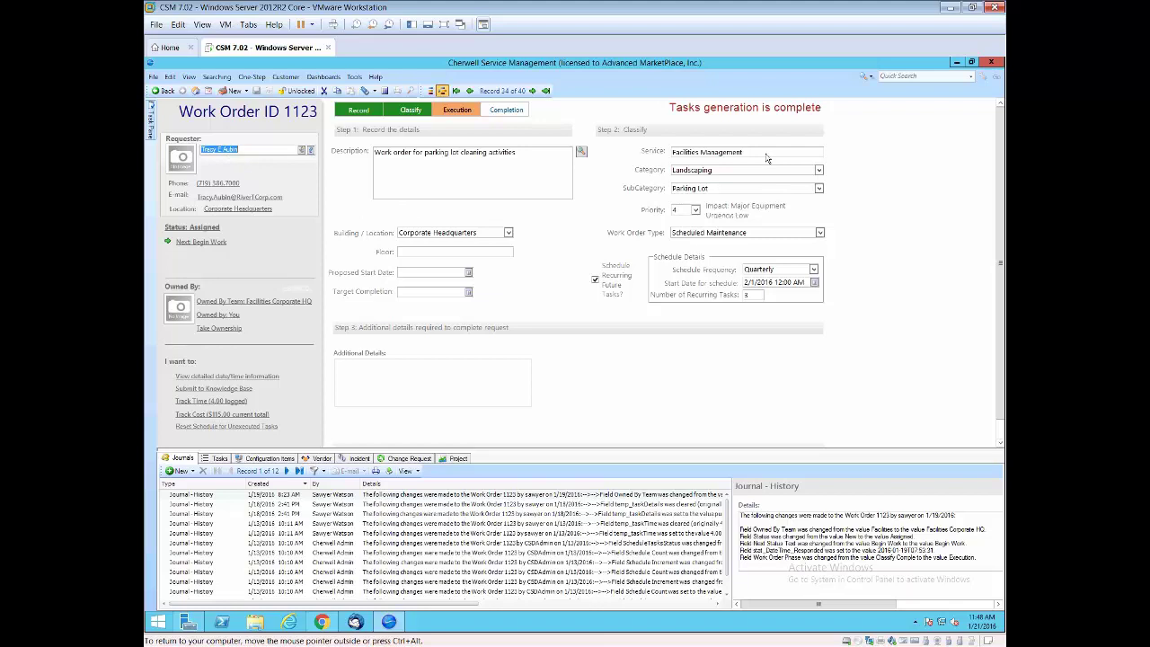
Step: Examine the available Category and Work Order Type options on the parking lot cleaning work order
{"action": "left_click", "coordinate": [819, 171]}
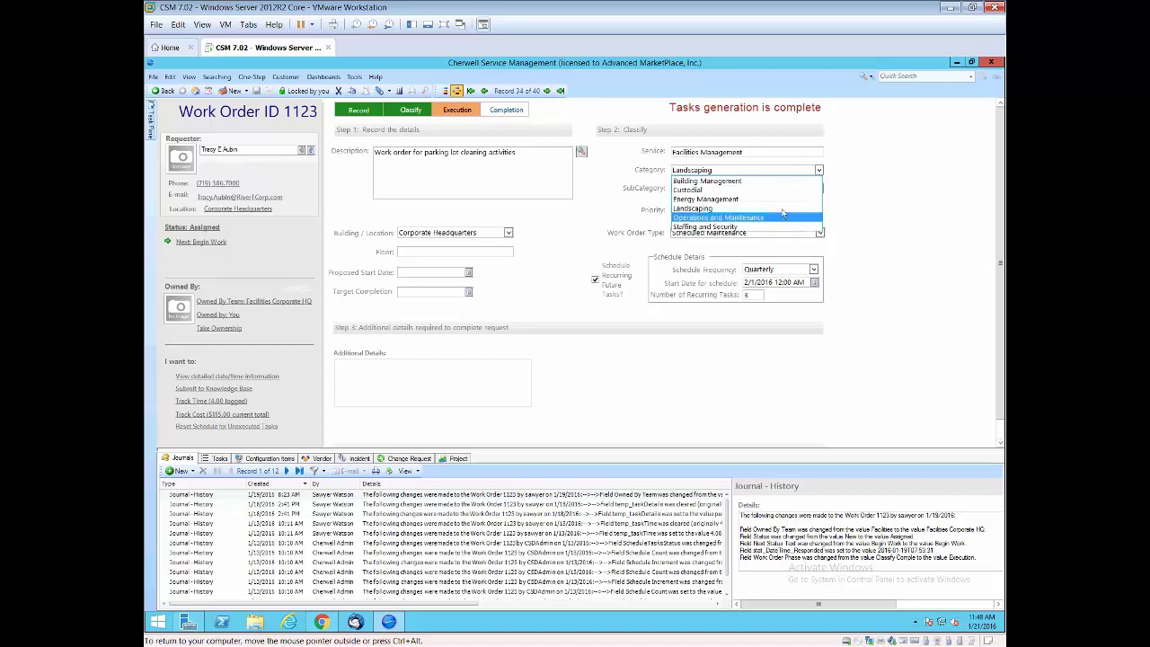
{"action": "left_click", "coordinate": [844, 195]}
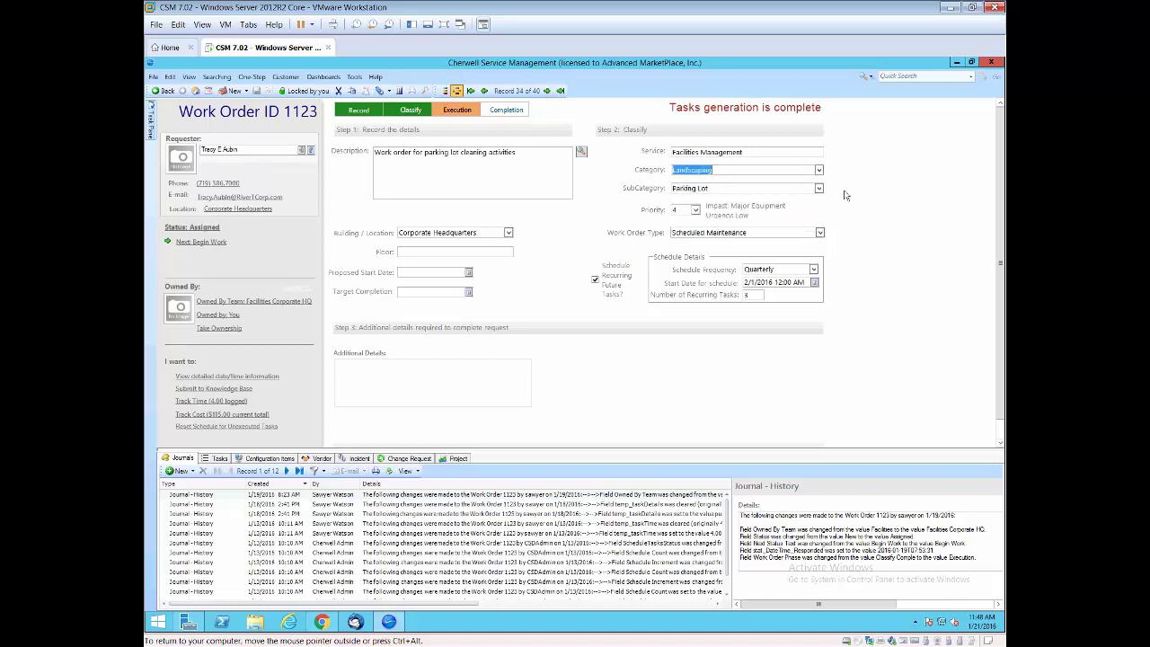
{"action": "left_click", "coordinate": [752, 193]}
{"action": "left_click", "coordinate": [820, 233]}
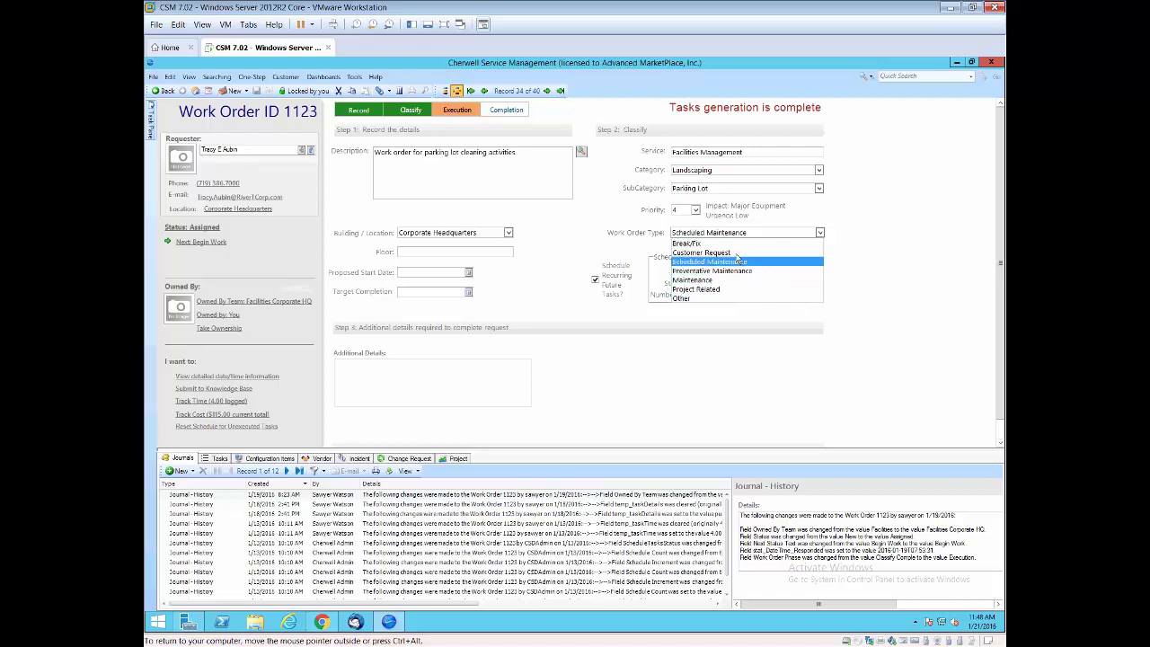
{"action": "left_click", "coordinate": [794, 234]}
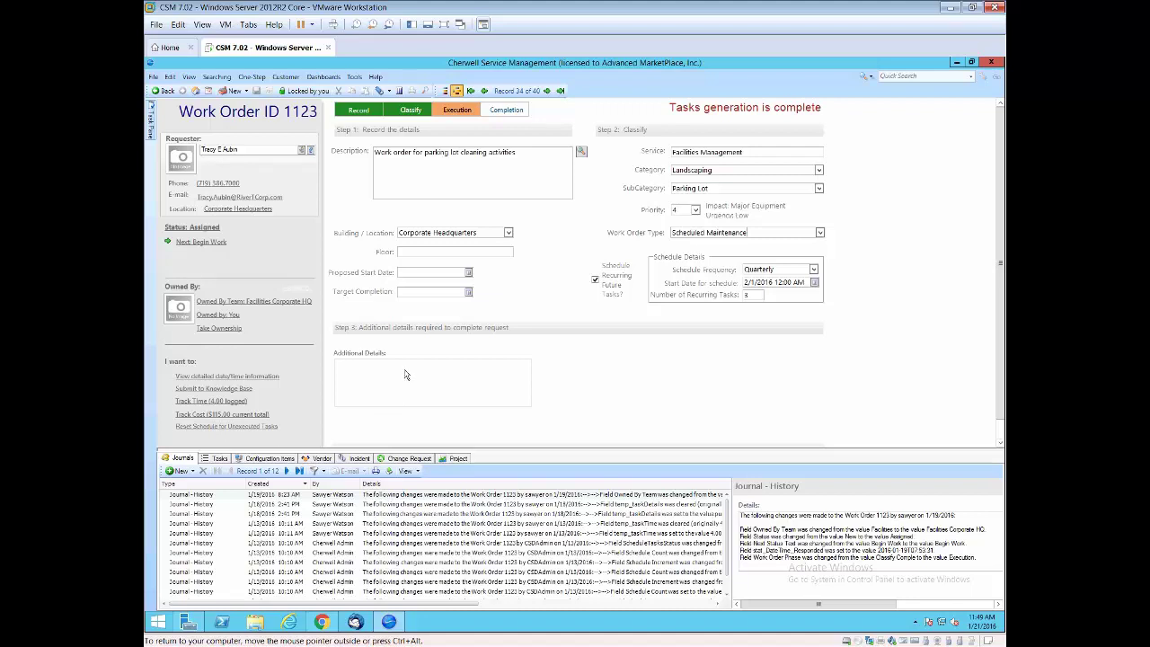
Step: Track a cost of 120.00 against the parking lot cleaning work order, describing what was done as "ordered supplies"
{"action": "left_click", "coordinate": [238, 415]}
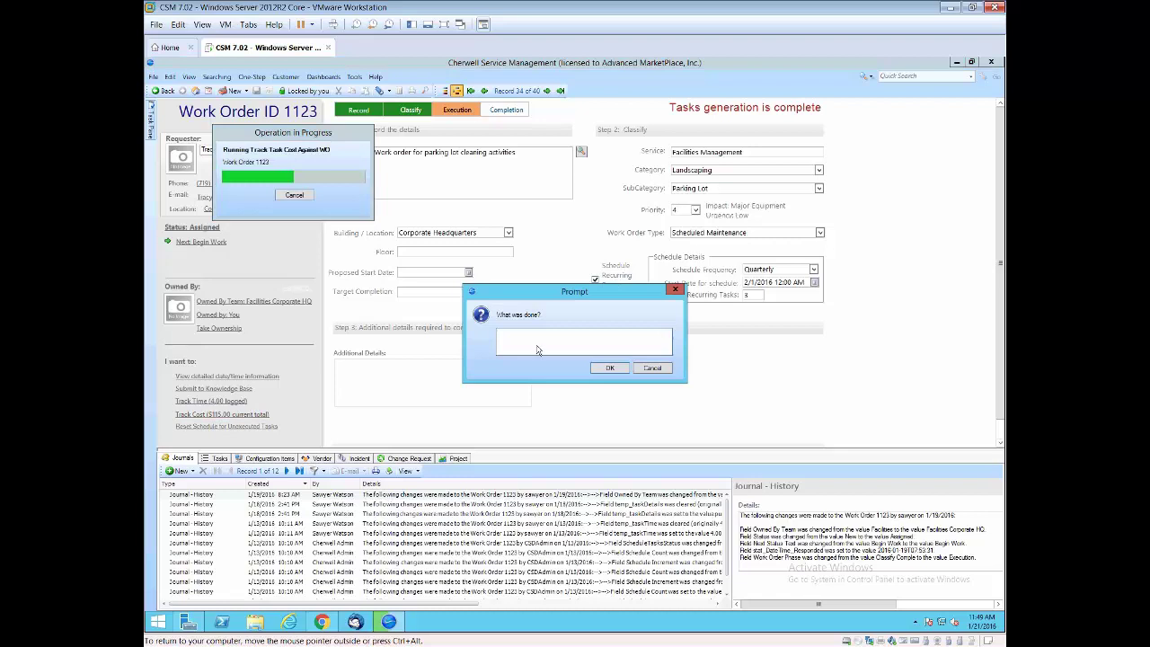
{"action": "type", "text": "adasd"}
{"action": "left_click", "coordinate": [609, 368]}
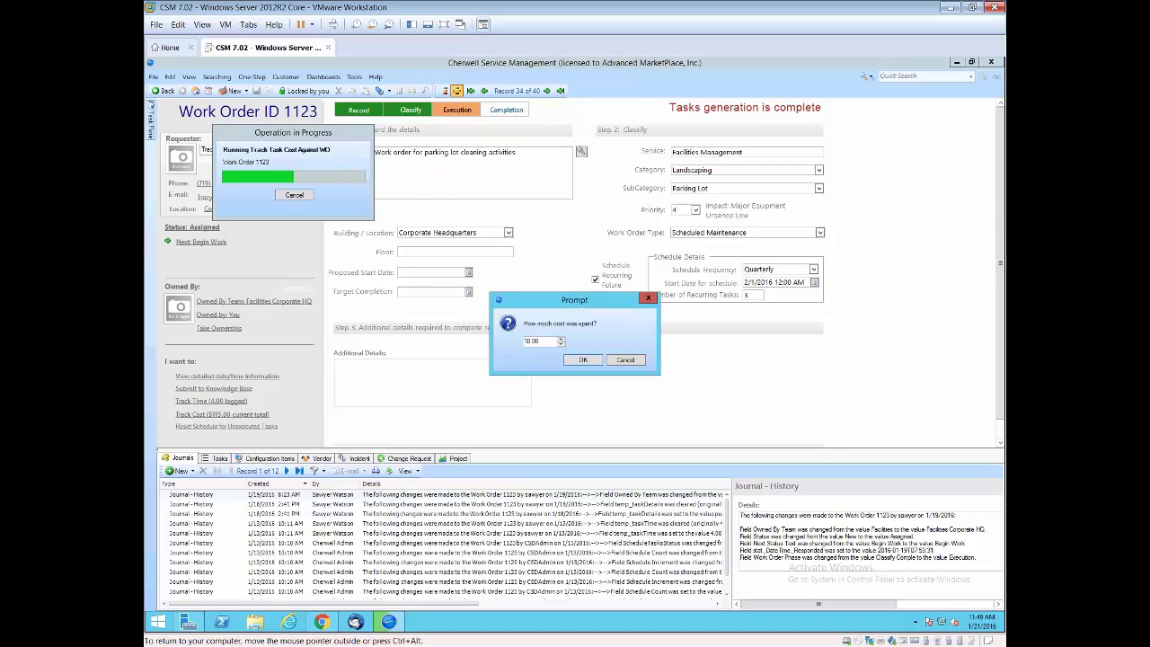
{"action": "left_click", "coordinate": [583, 359]}
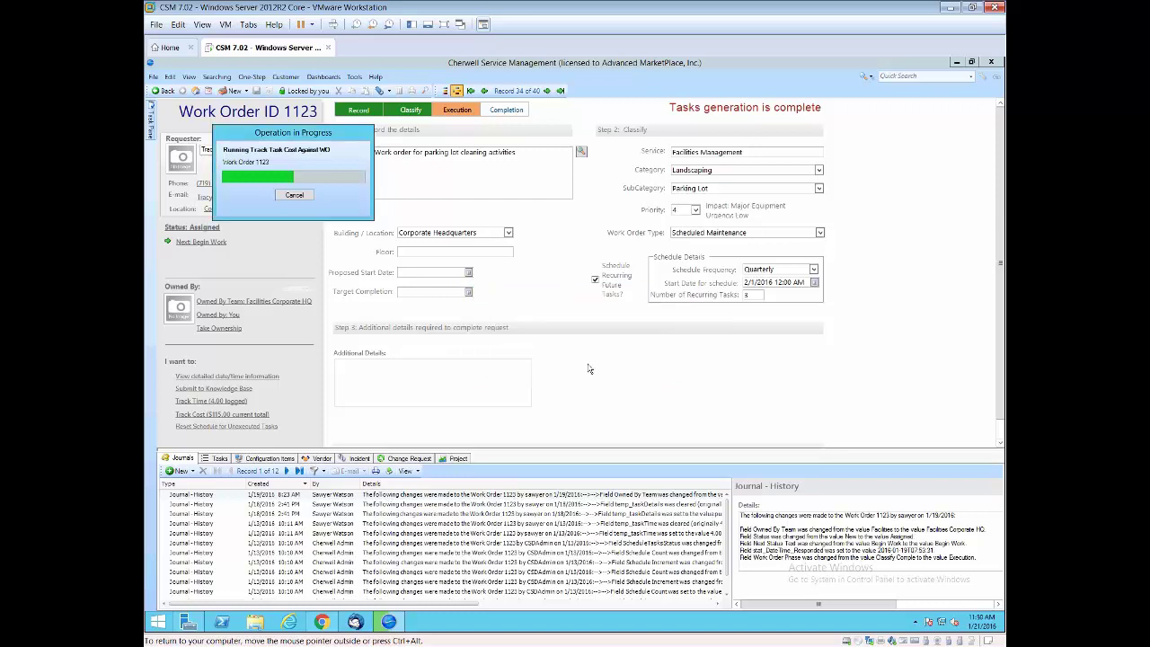
{"action": "left_click", "coordinate": [602, 340]}
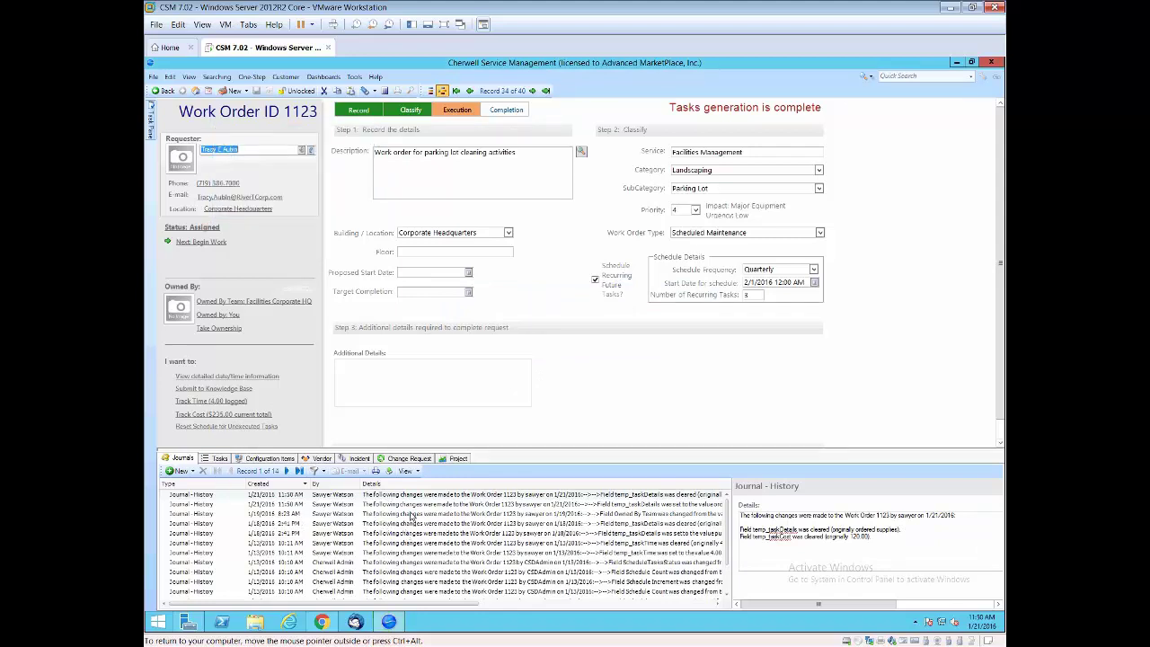
Step: Review the tasks and the linked project of the parking lot cleaning work order
{"action": "left_click", "coordinate": [217, 460]}
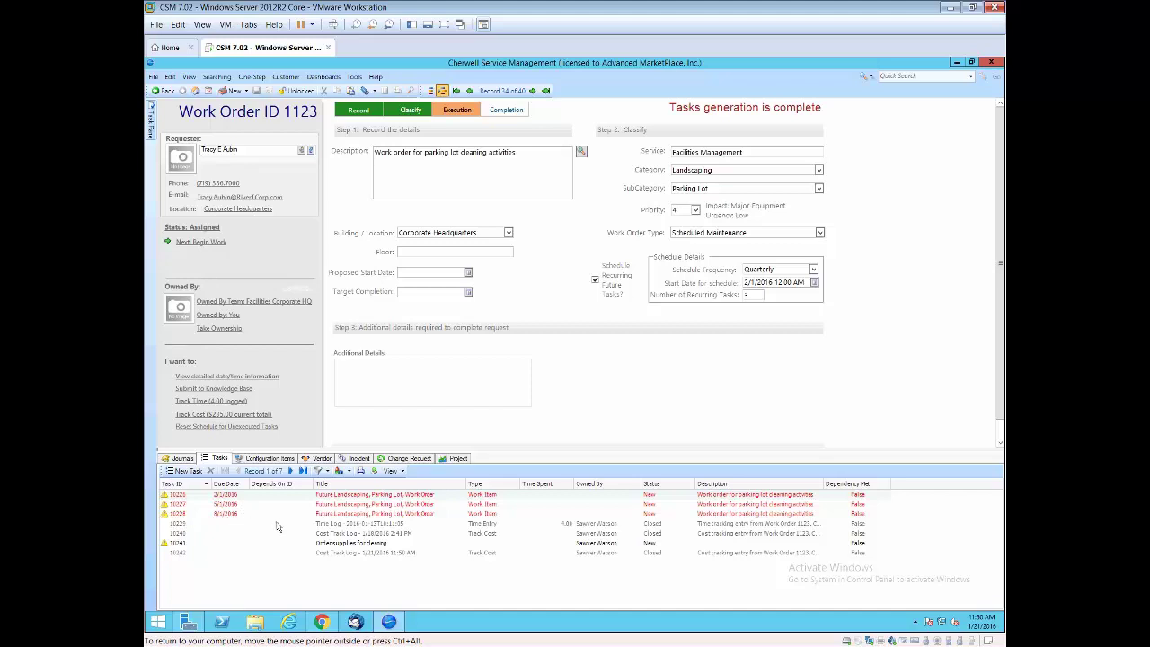
{"action": "left_click", "coordinate": [393, 378]}
{"action": "left_click", "coordinate": [447, 459]}
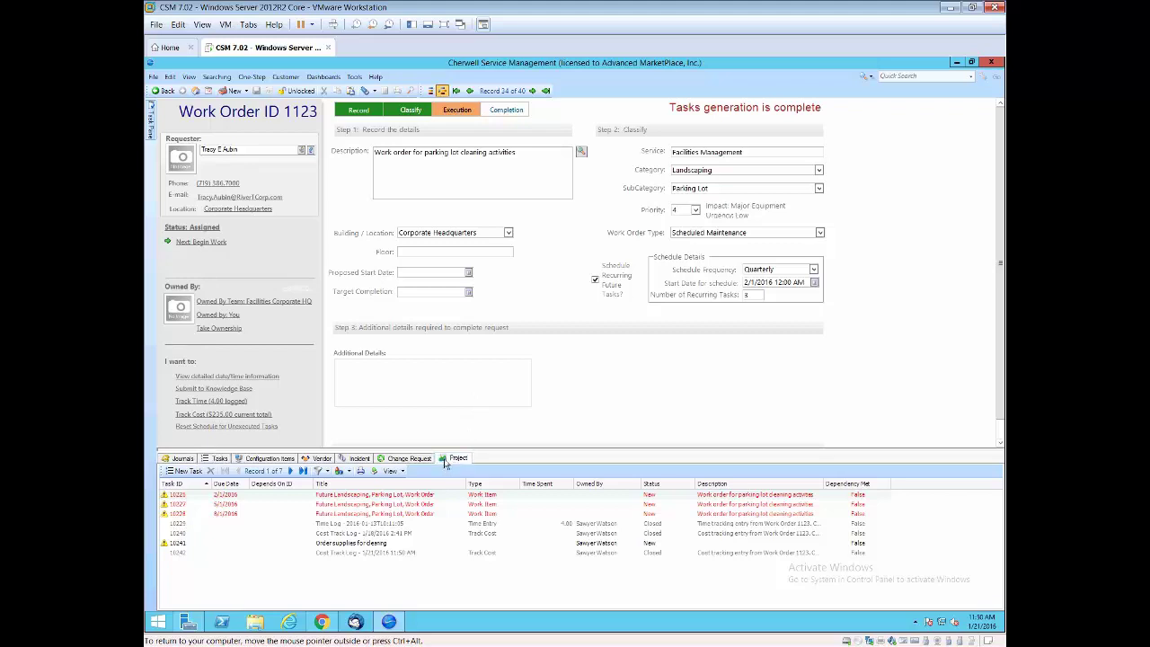
{"action": "left_click_drag", "start_coordinate": [479, 456], "coordinate": [486, 409]}
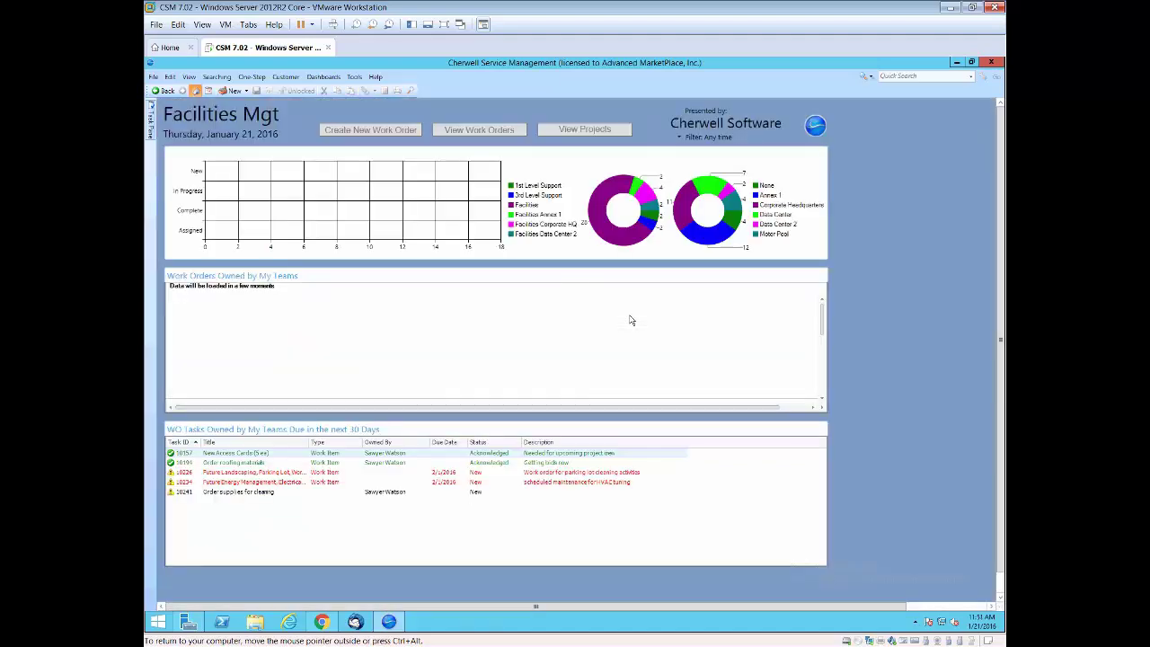
Step: Open the "Parking Lot ongoing maintenance" project from the Facilities Mgt dashboard's projects list and examine its Project Type options
{"action": "left_click", "coordinate": [577, 131]}
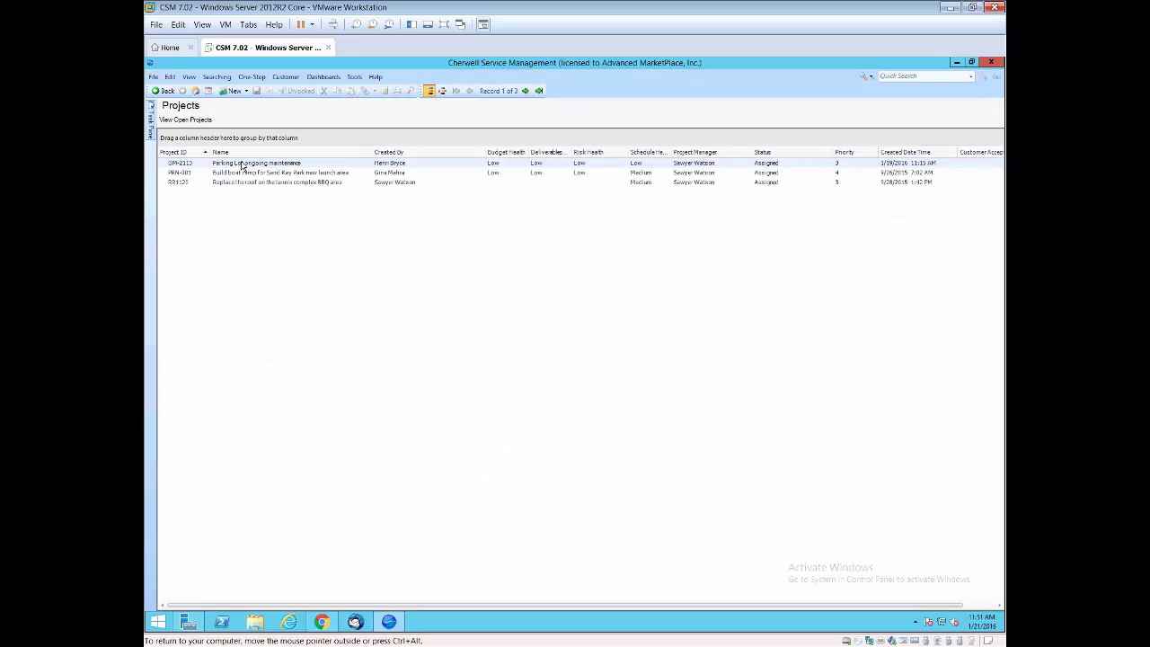
{"action": "double_click", "coordinate": [243, 165]}
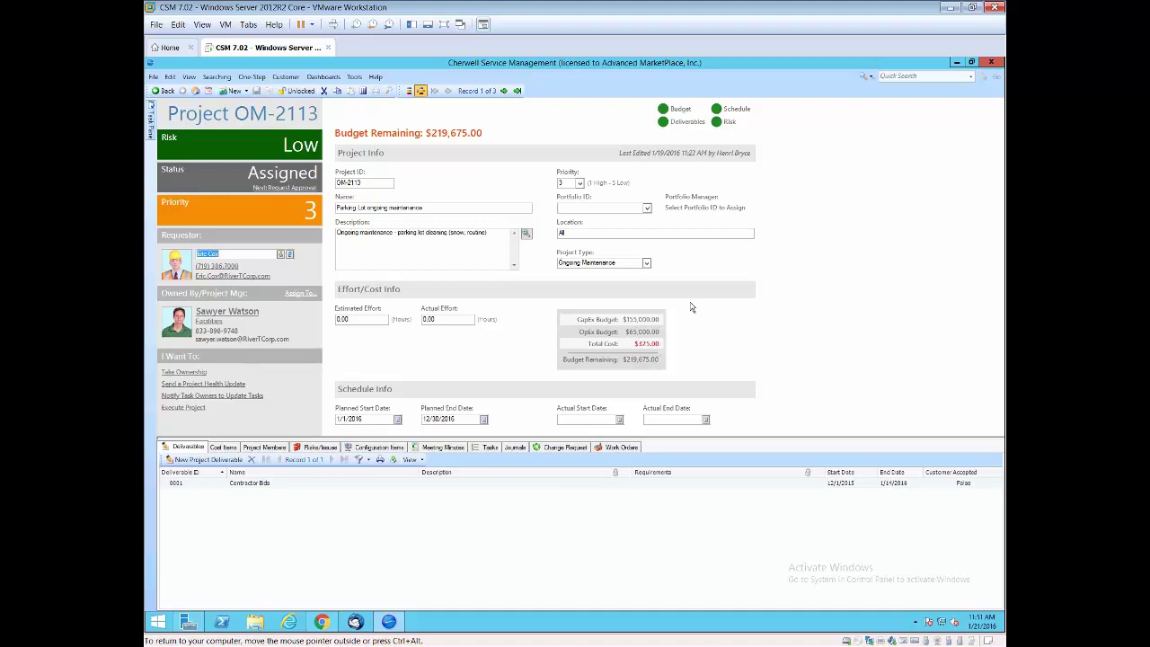
{"action": "left_click", "coordinate": [646, 263]}
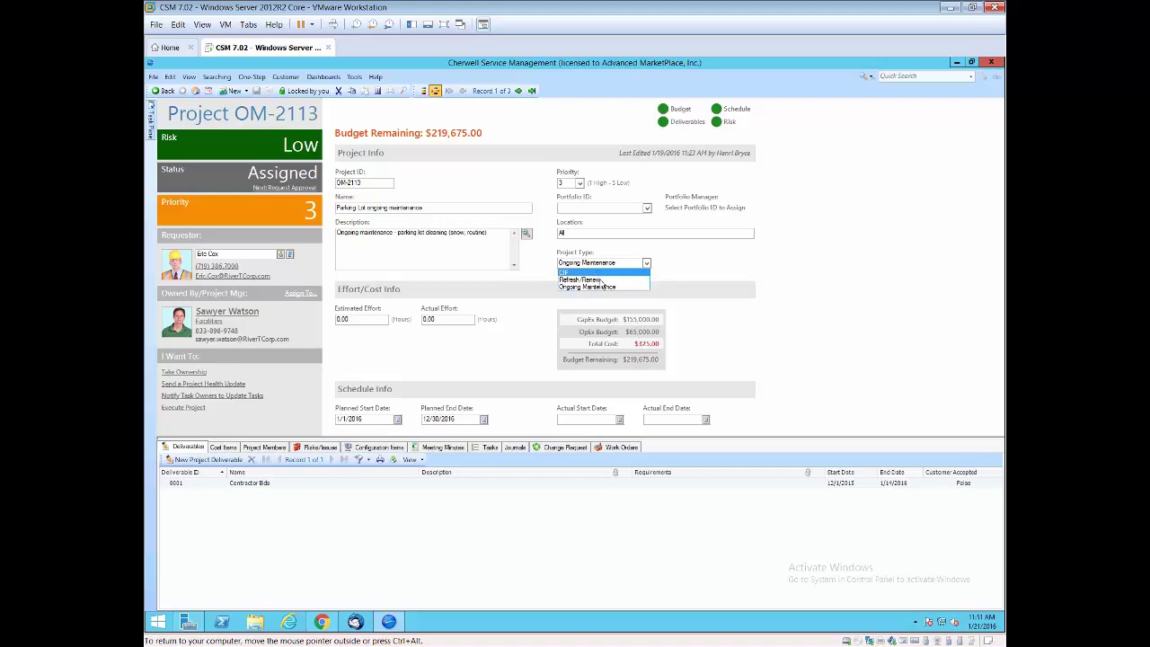
{"action": "left_click", "coordinate": [818, 285]}
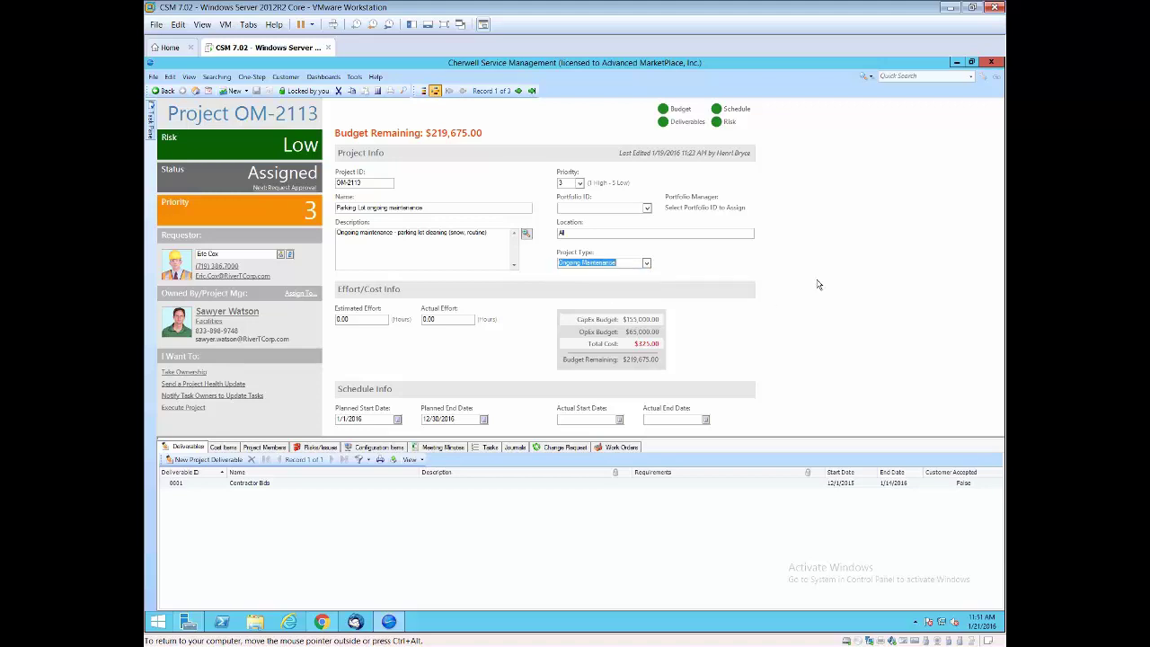
{"action": "left_click", "coordinate": [628, 266]}
Step: Examine the parking lot project's cost items, project members, risks/issues, journals and linked work orders, and return to the home dashboard
{"action": "left_click_drag", "start_coordinate": [698, 444], "coordinate": [685, 367]}
{"action": "left_click", "coordinate": [224, 375]}
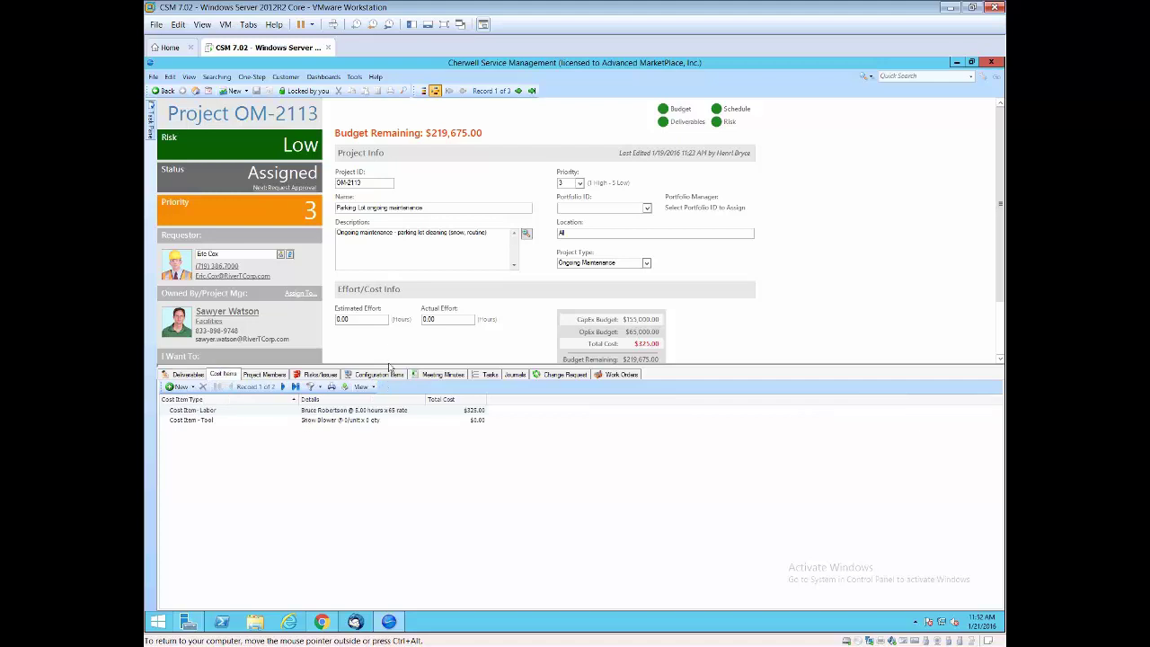
{"action": "left_click_drag", "start_coordinate": [391, 368], "coordinate": [388, 402]}
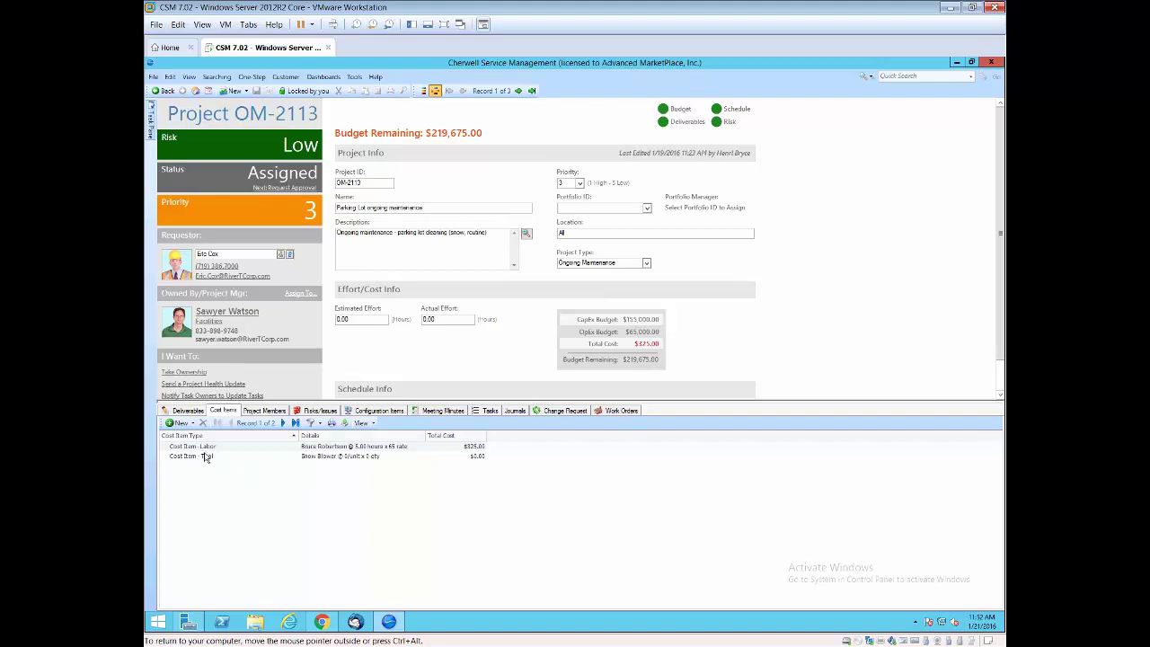
{"action": "left_click", "coordinate": [264, 411]}
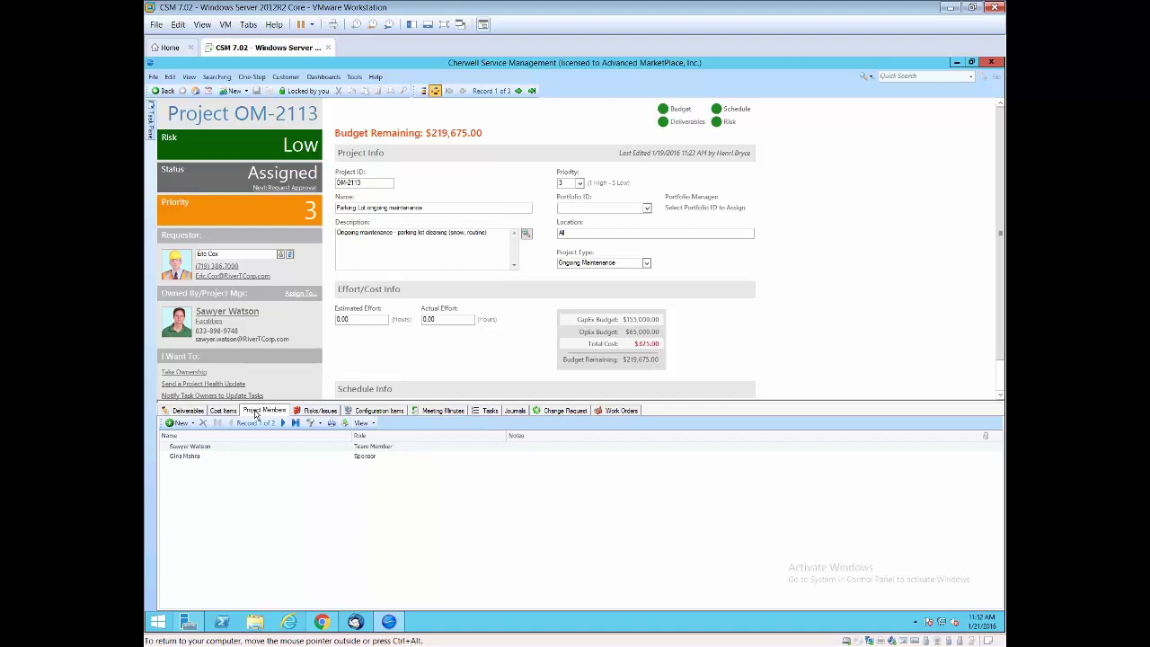
{"action": "left_click", "coordinate": [319, 413]}
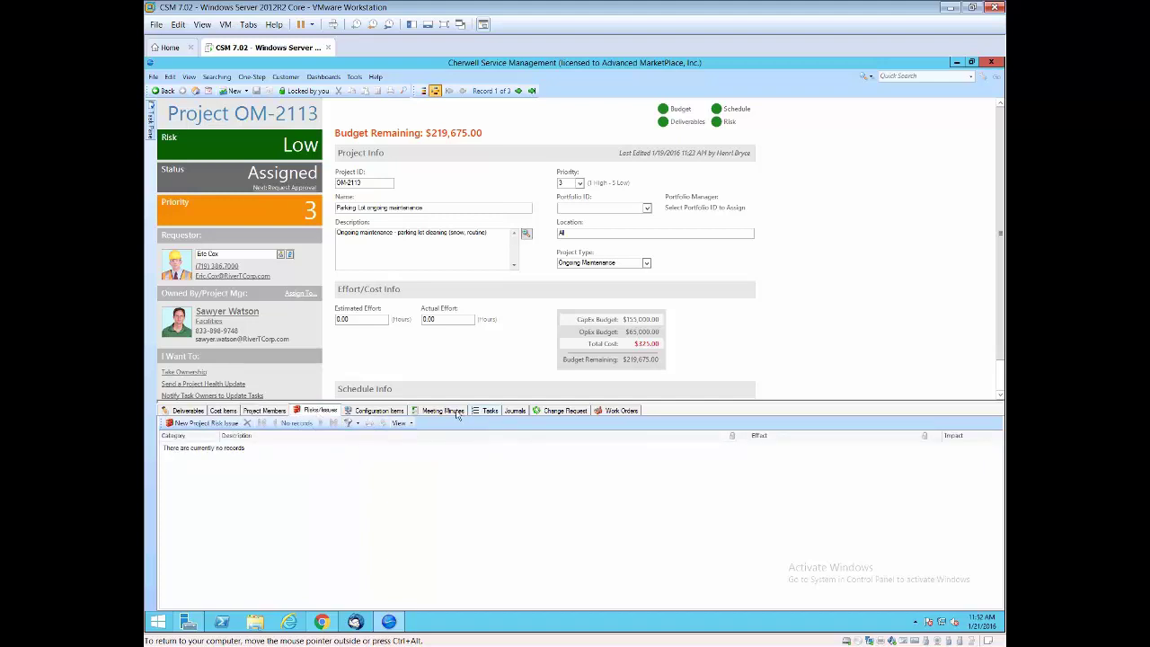
{"action": "left_click", "coordinate": [512, 413]}
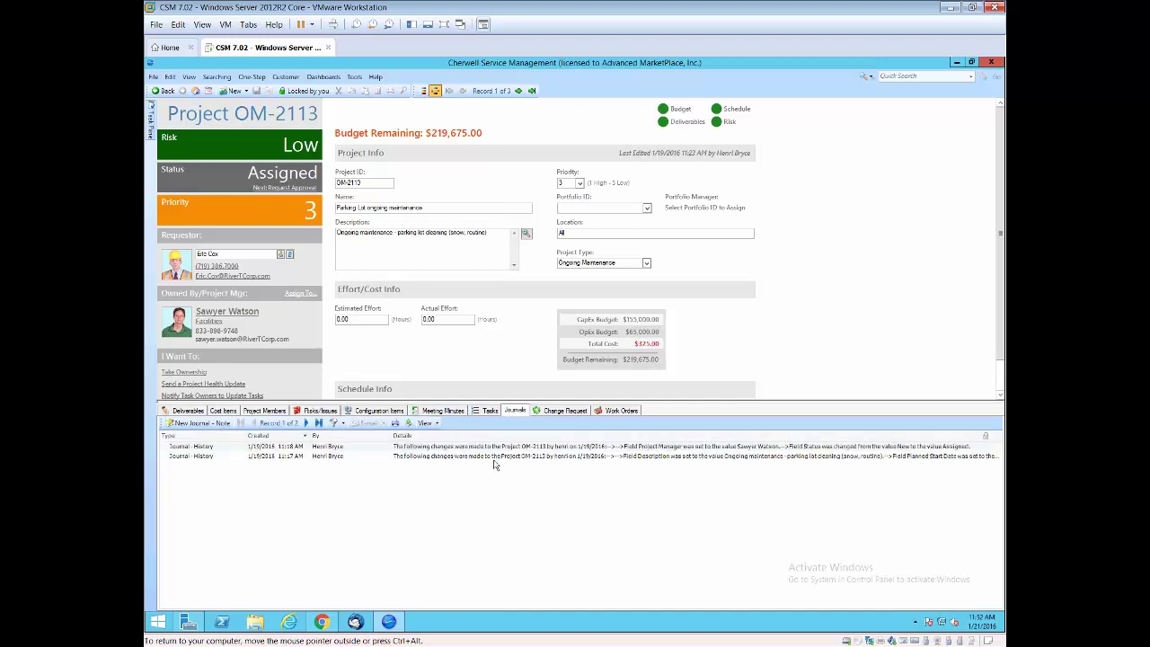
{"action": "left_click", "coordinate": [618, 411]}
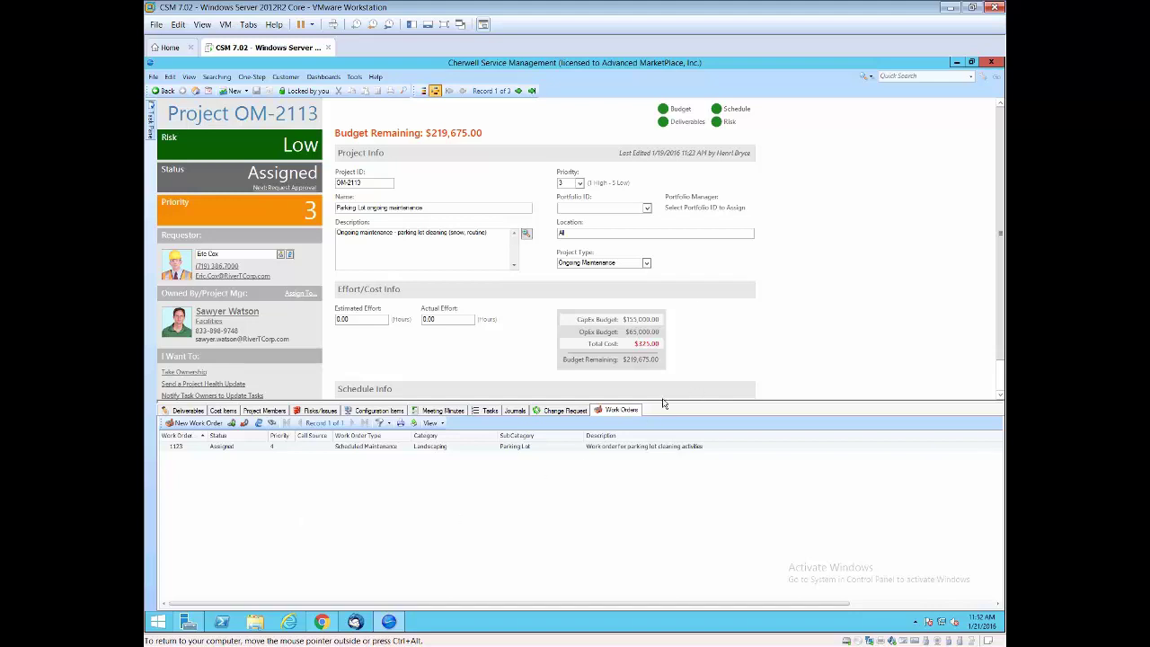
{"action": "left_click", "coordinate": [195, 91]}
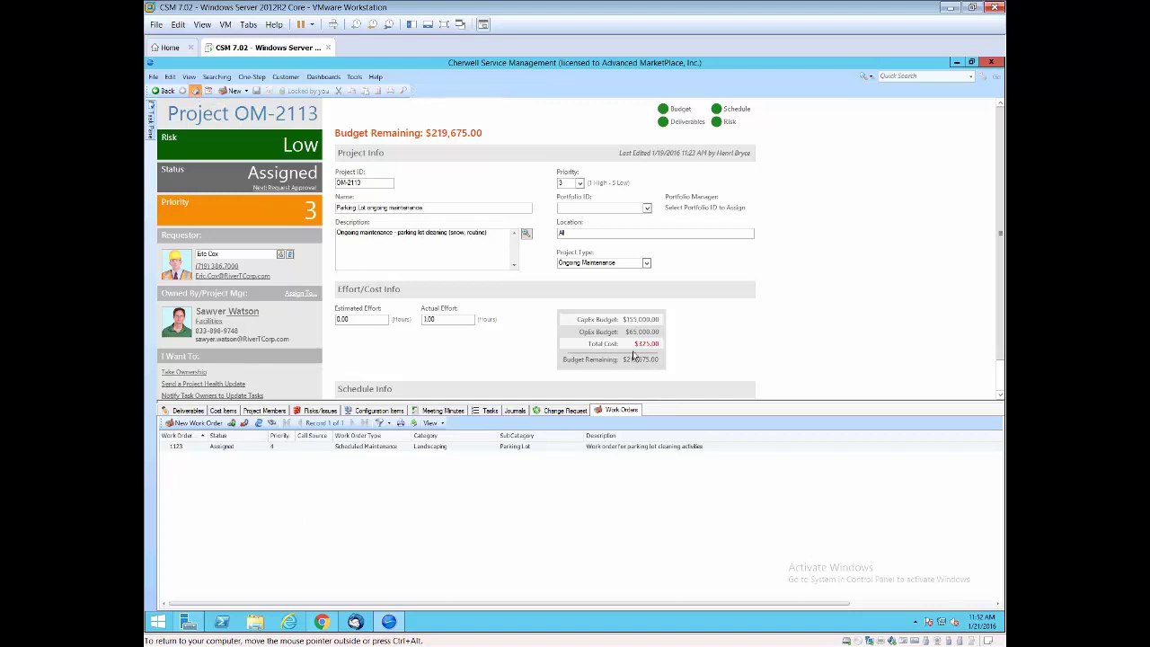